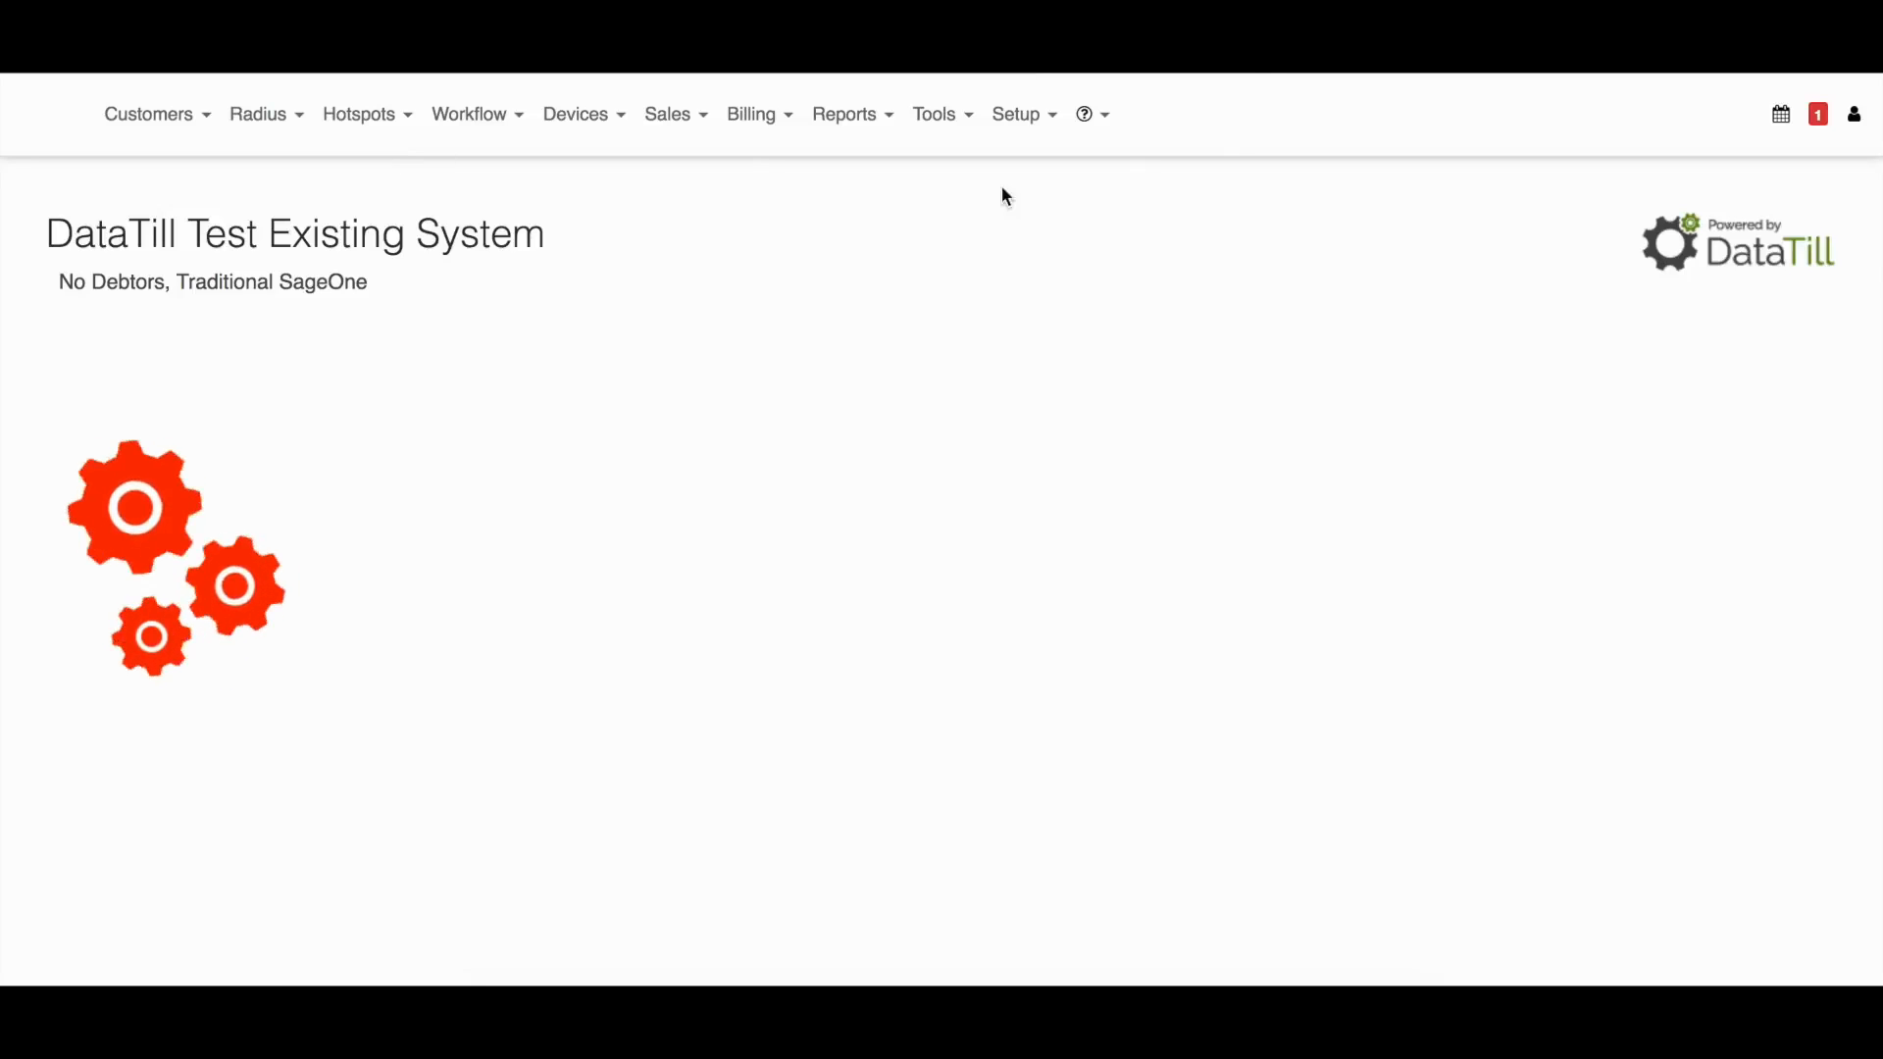
# Open the Reseller Setup page and set the default reseller commission type to Monthly.
pyautogui.click(677, 116)
pyautogui.moveTo(703, 187)
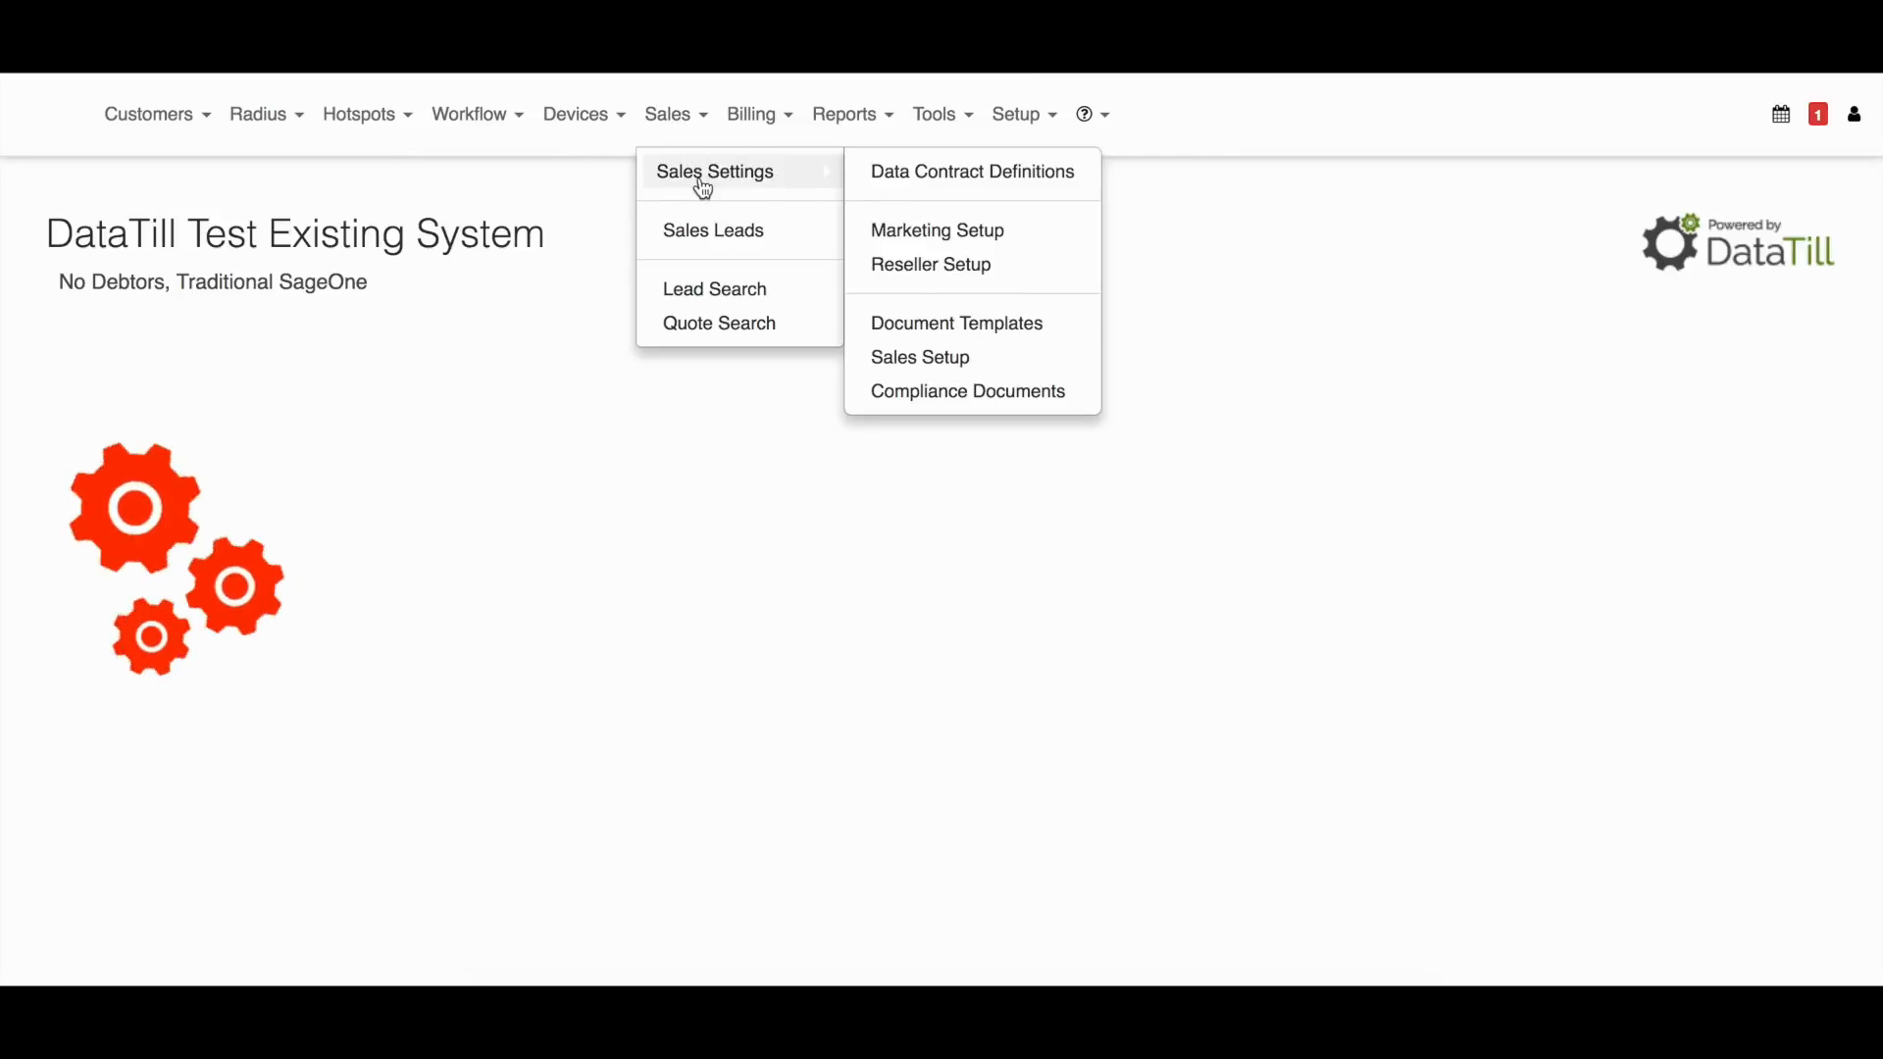
pyautogui.click(1045, 277)
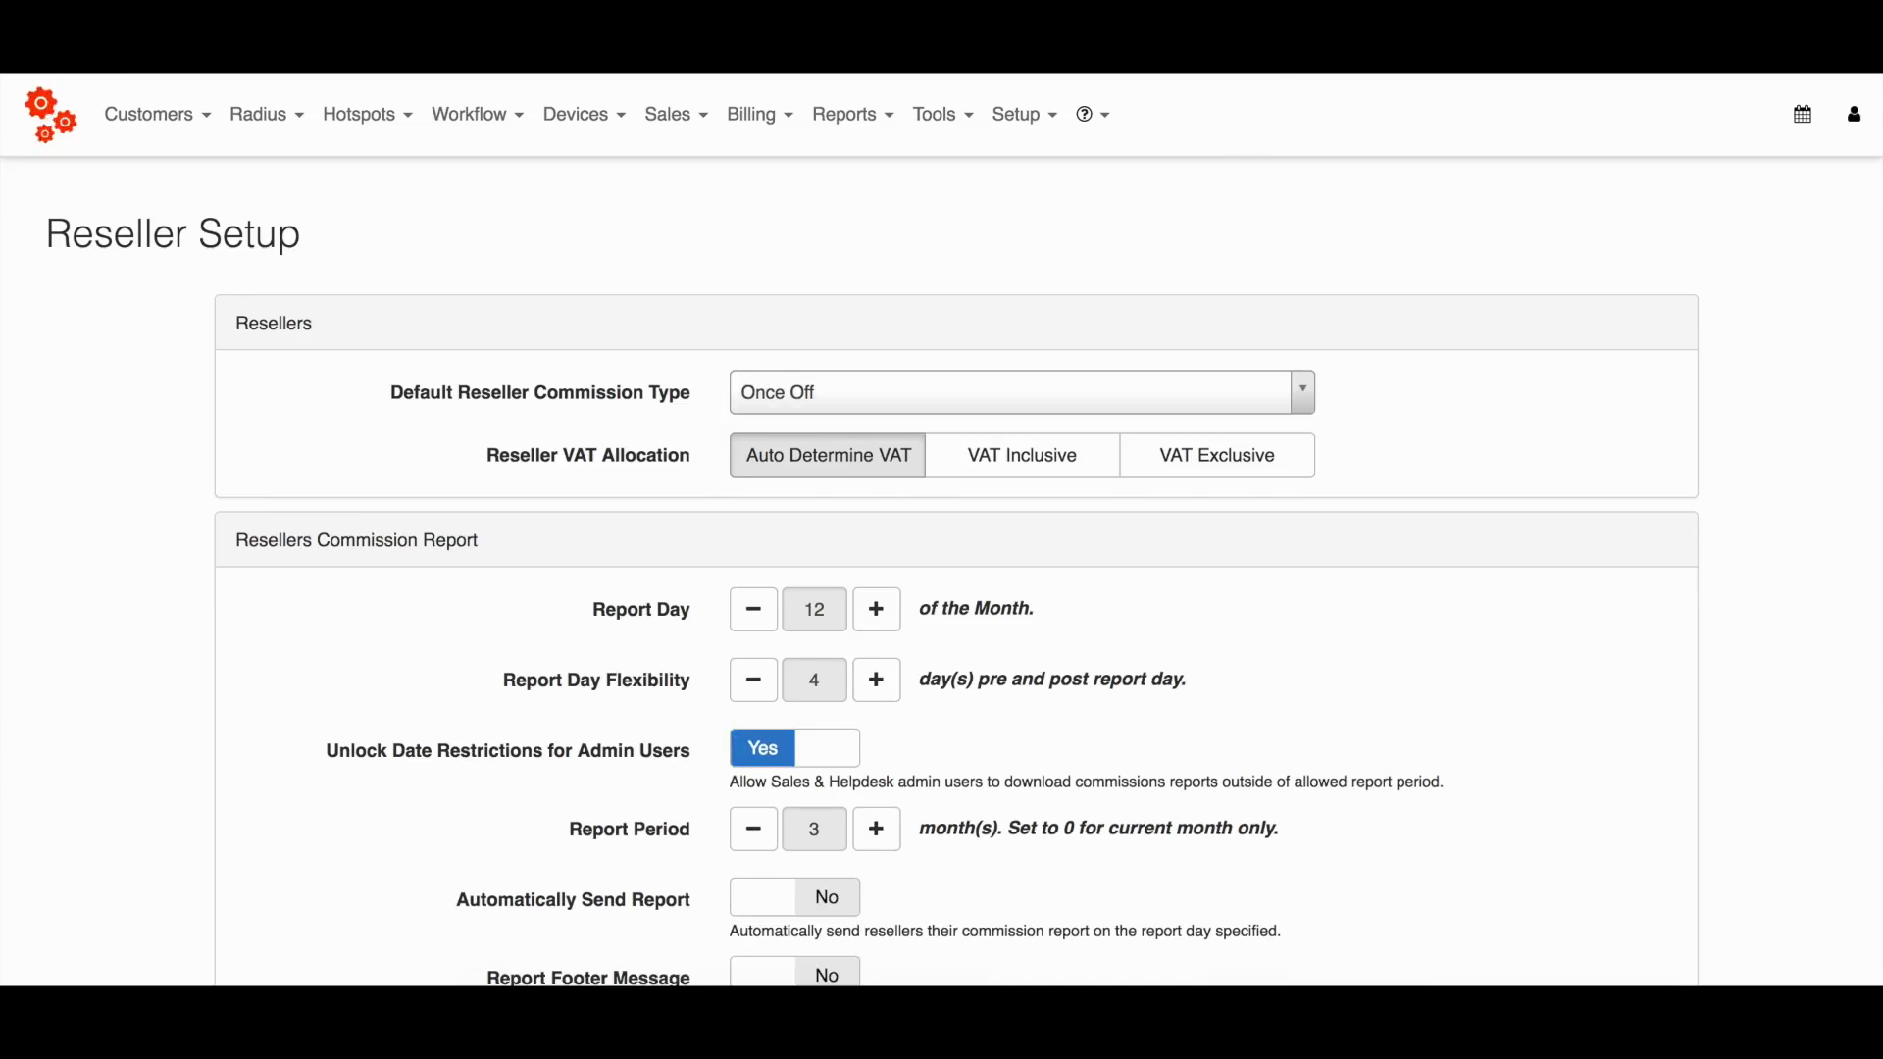
pyautogui.scroll(-1, 949, 523)
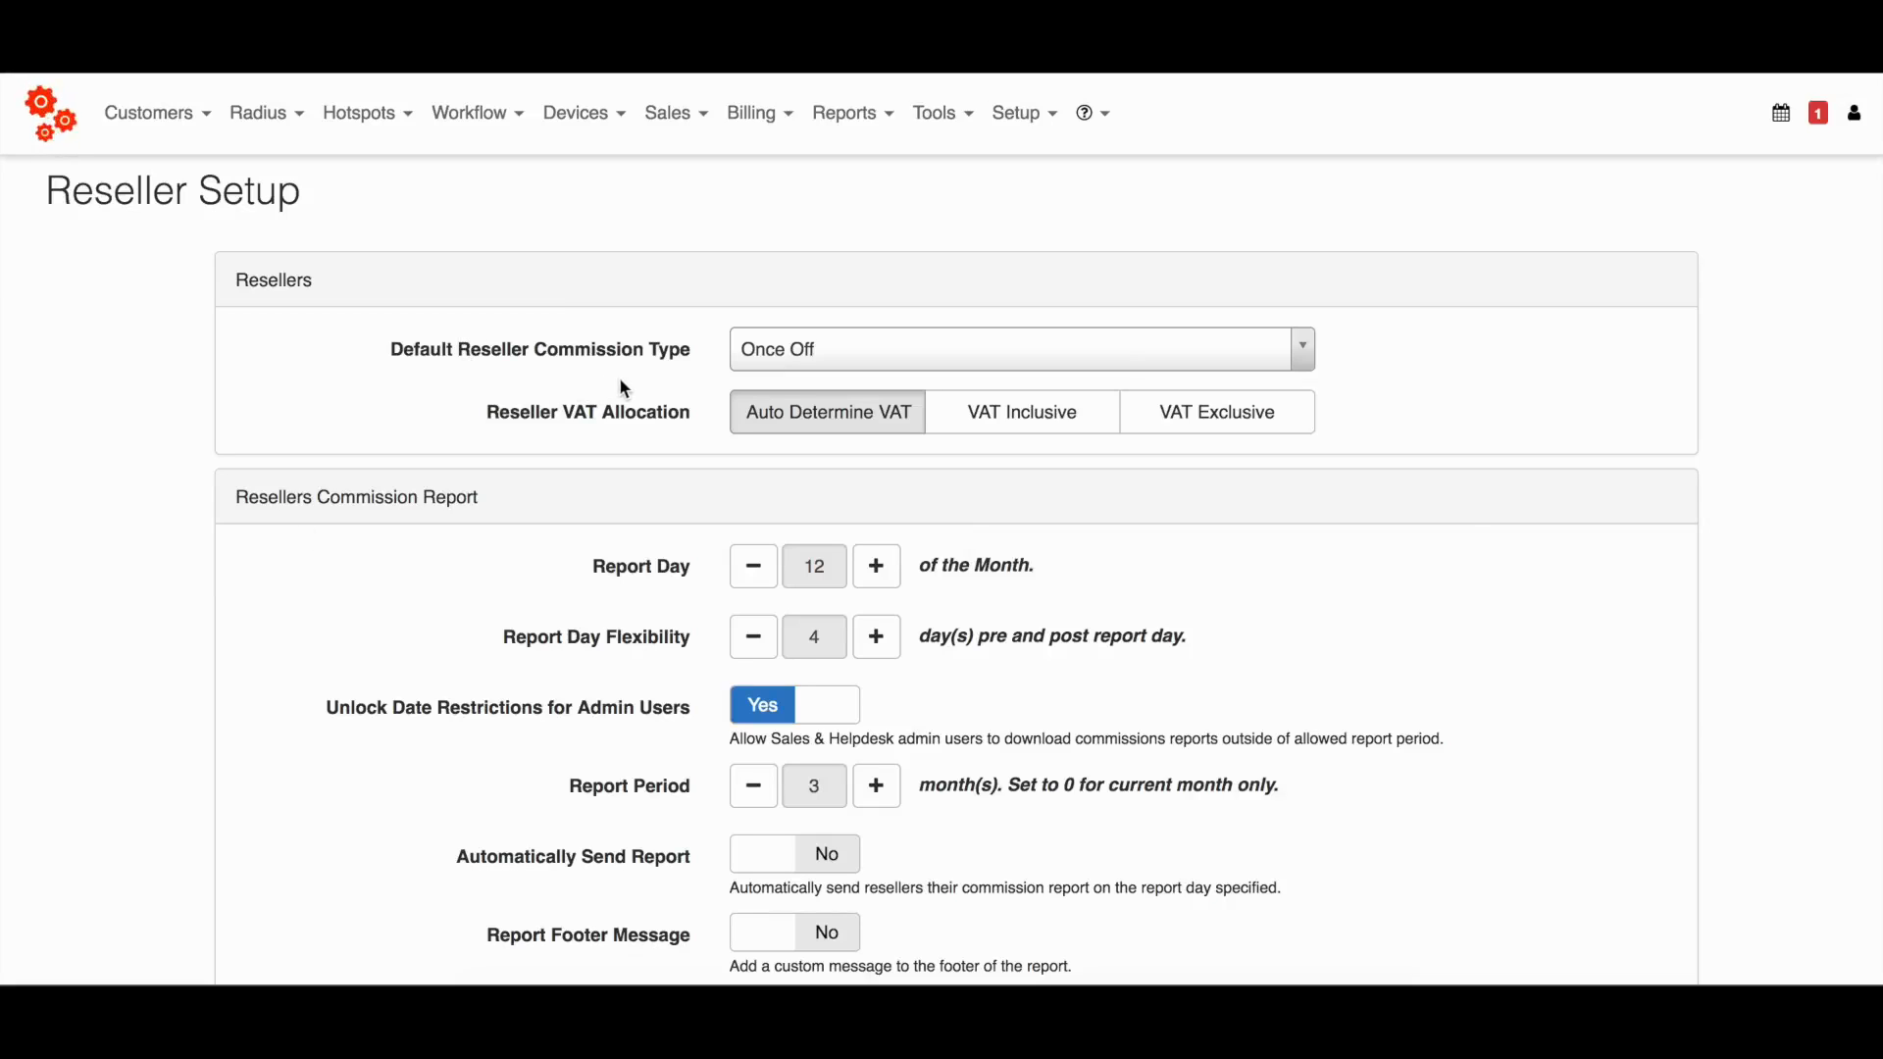
pyautogui.click(855, 361)
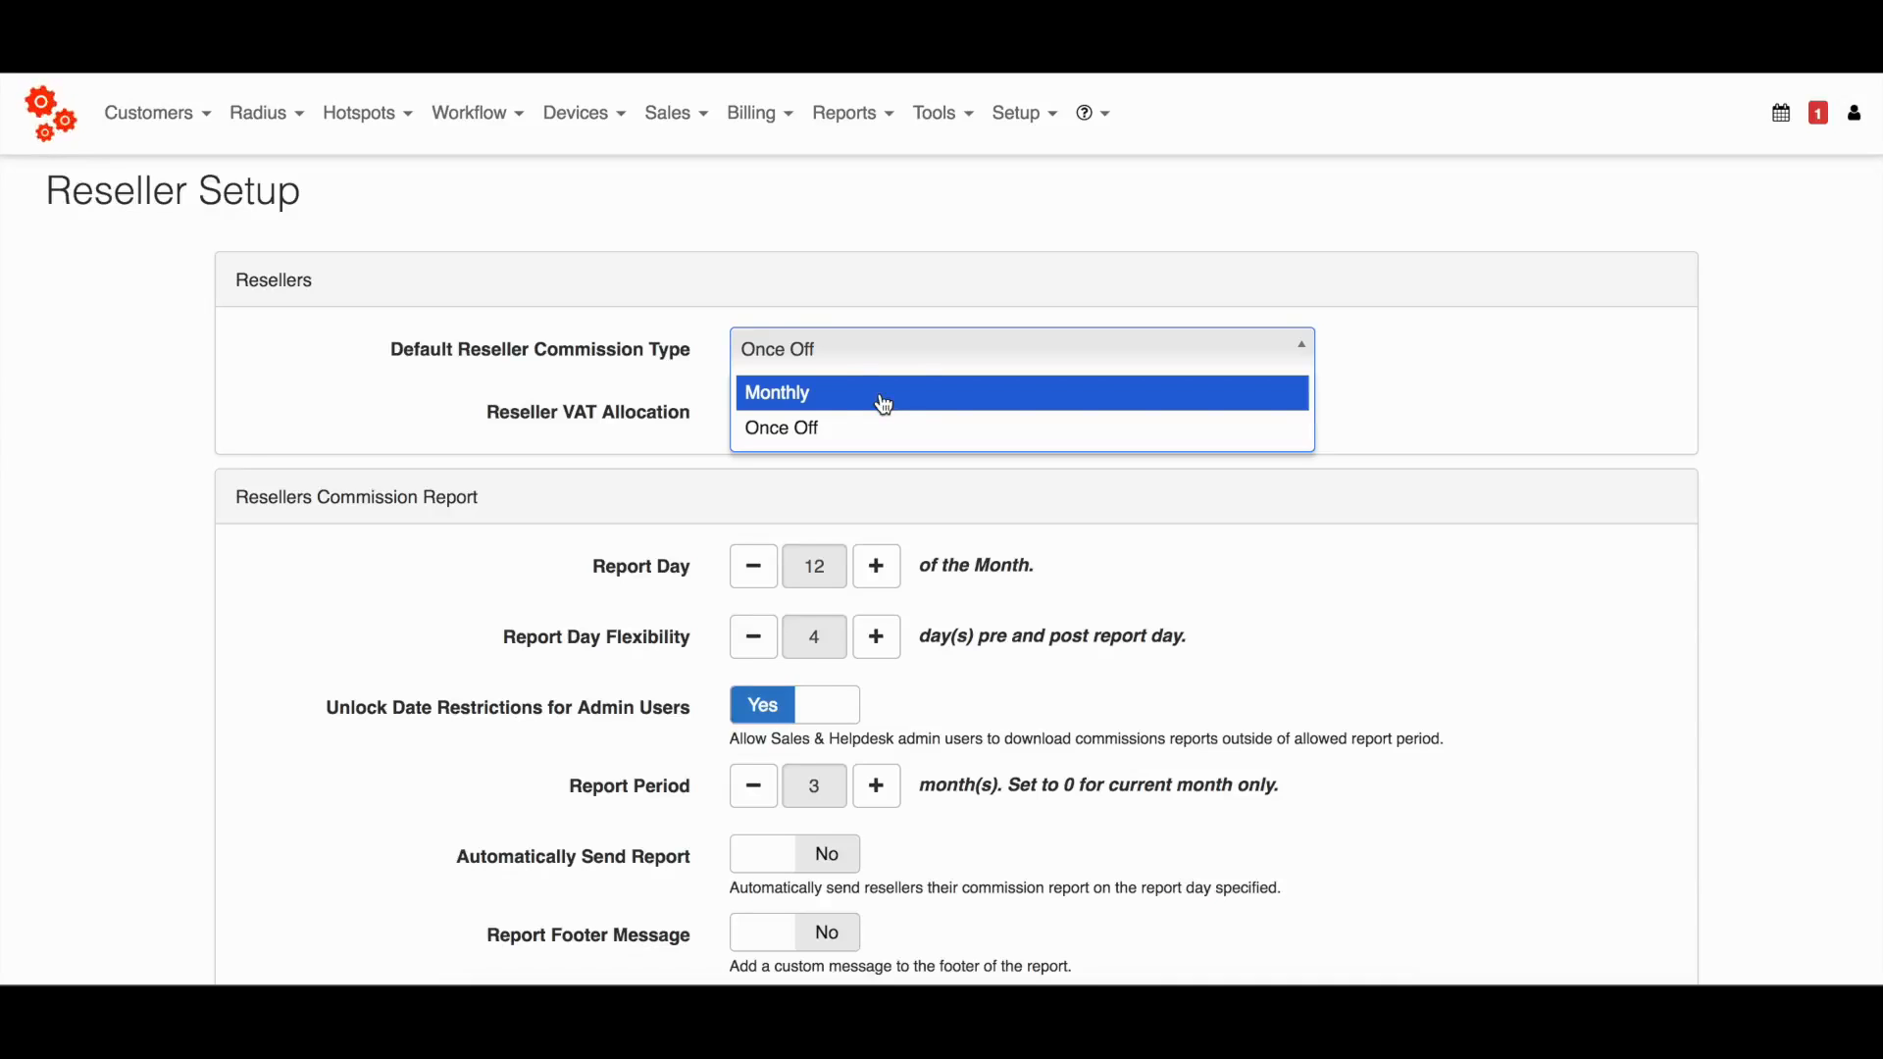
pyautogui.click(884, 404)
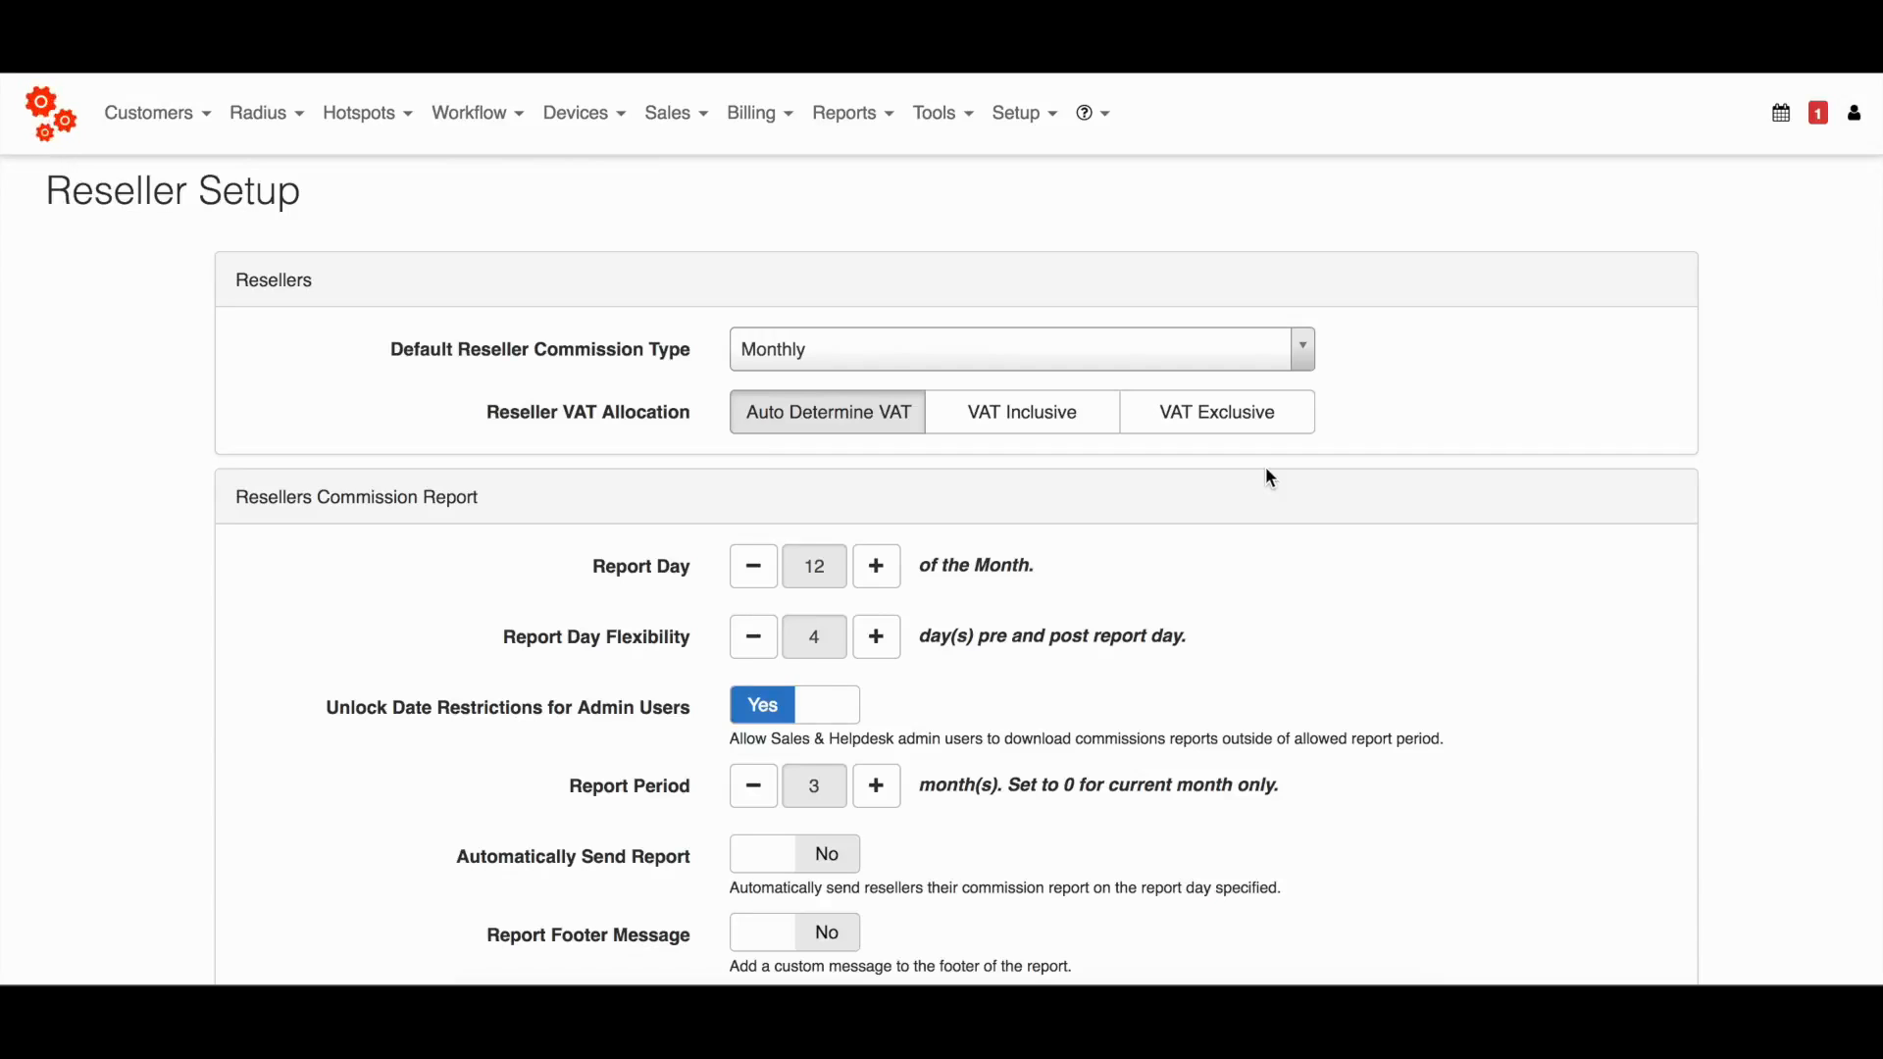
# Set the resellers commission report day to the 20th of the month.
pyautogui.scroll(-2, 1269, 477)
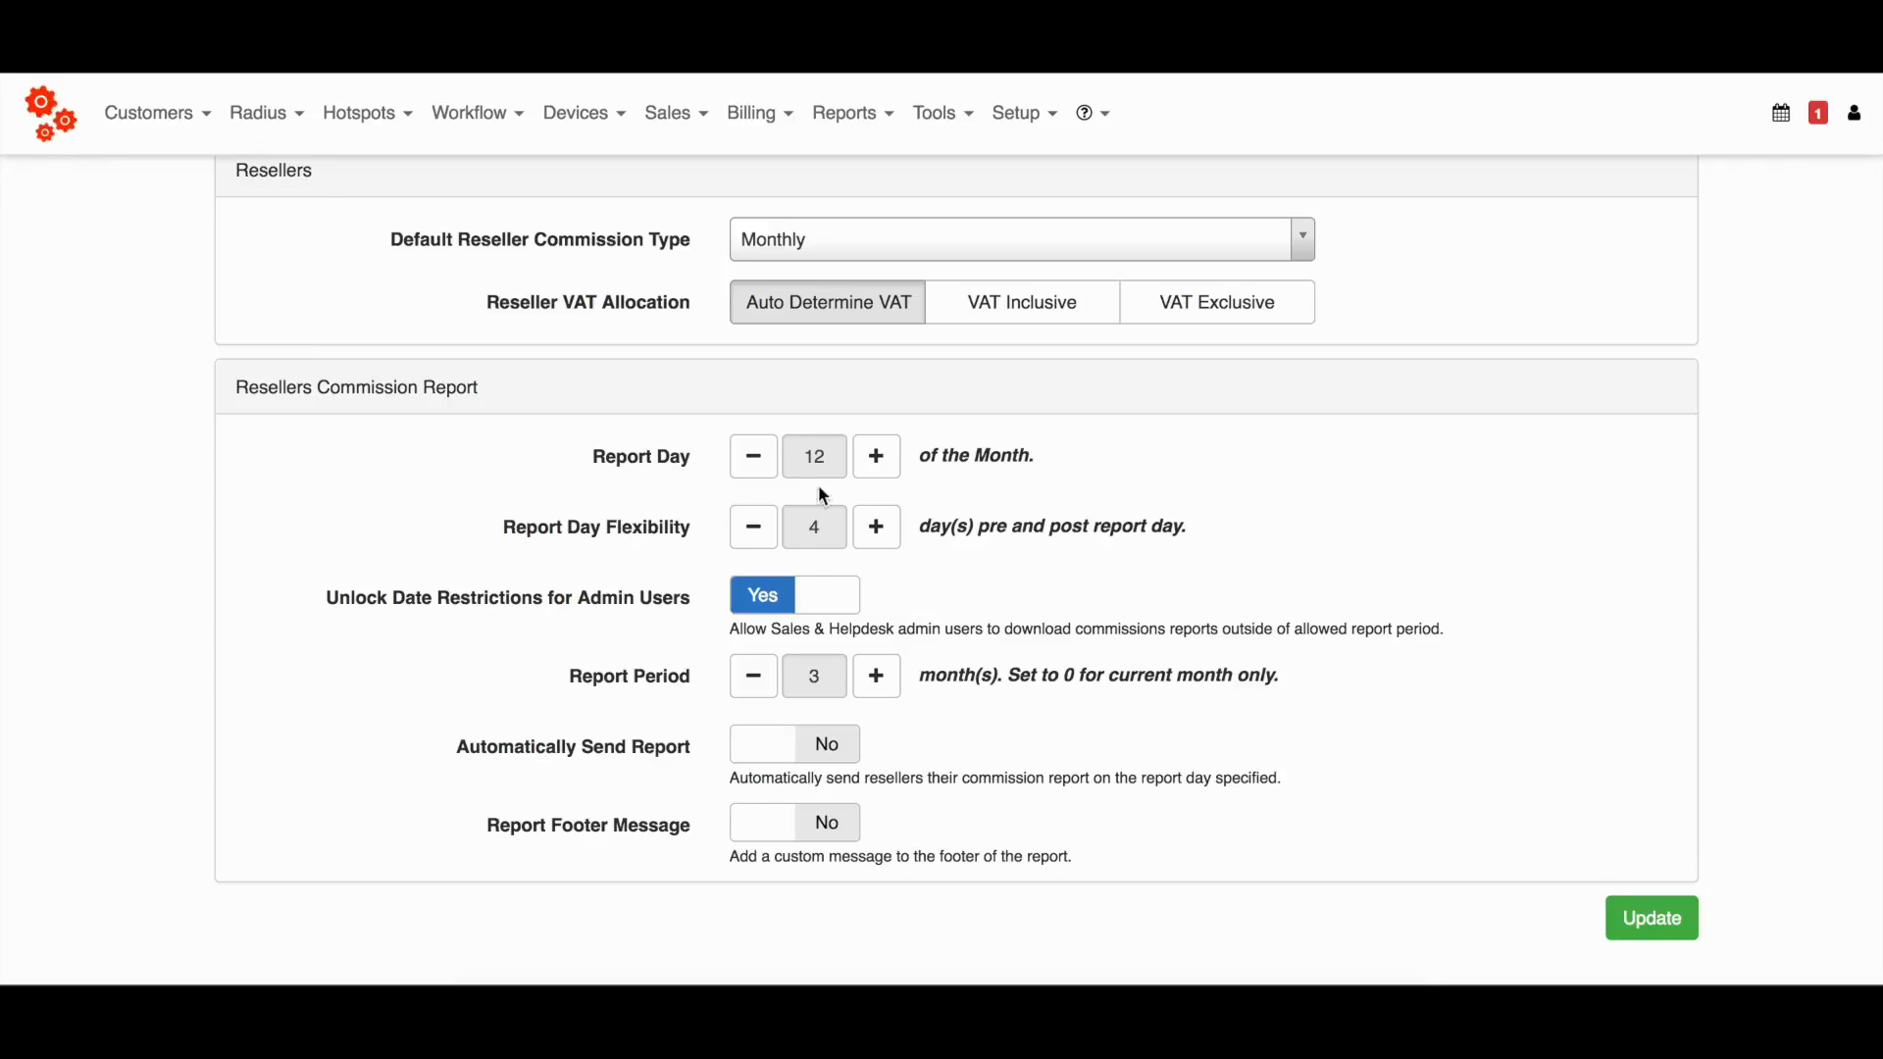
pyautogui.click(878, 469)
pyautogui.click(879, 468)
pyautogui.click(879, 469)
pyautogui.click(879, 469)
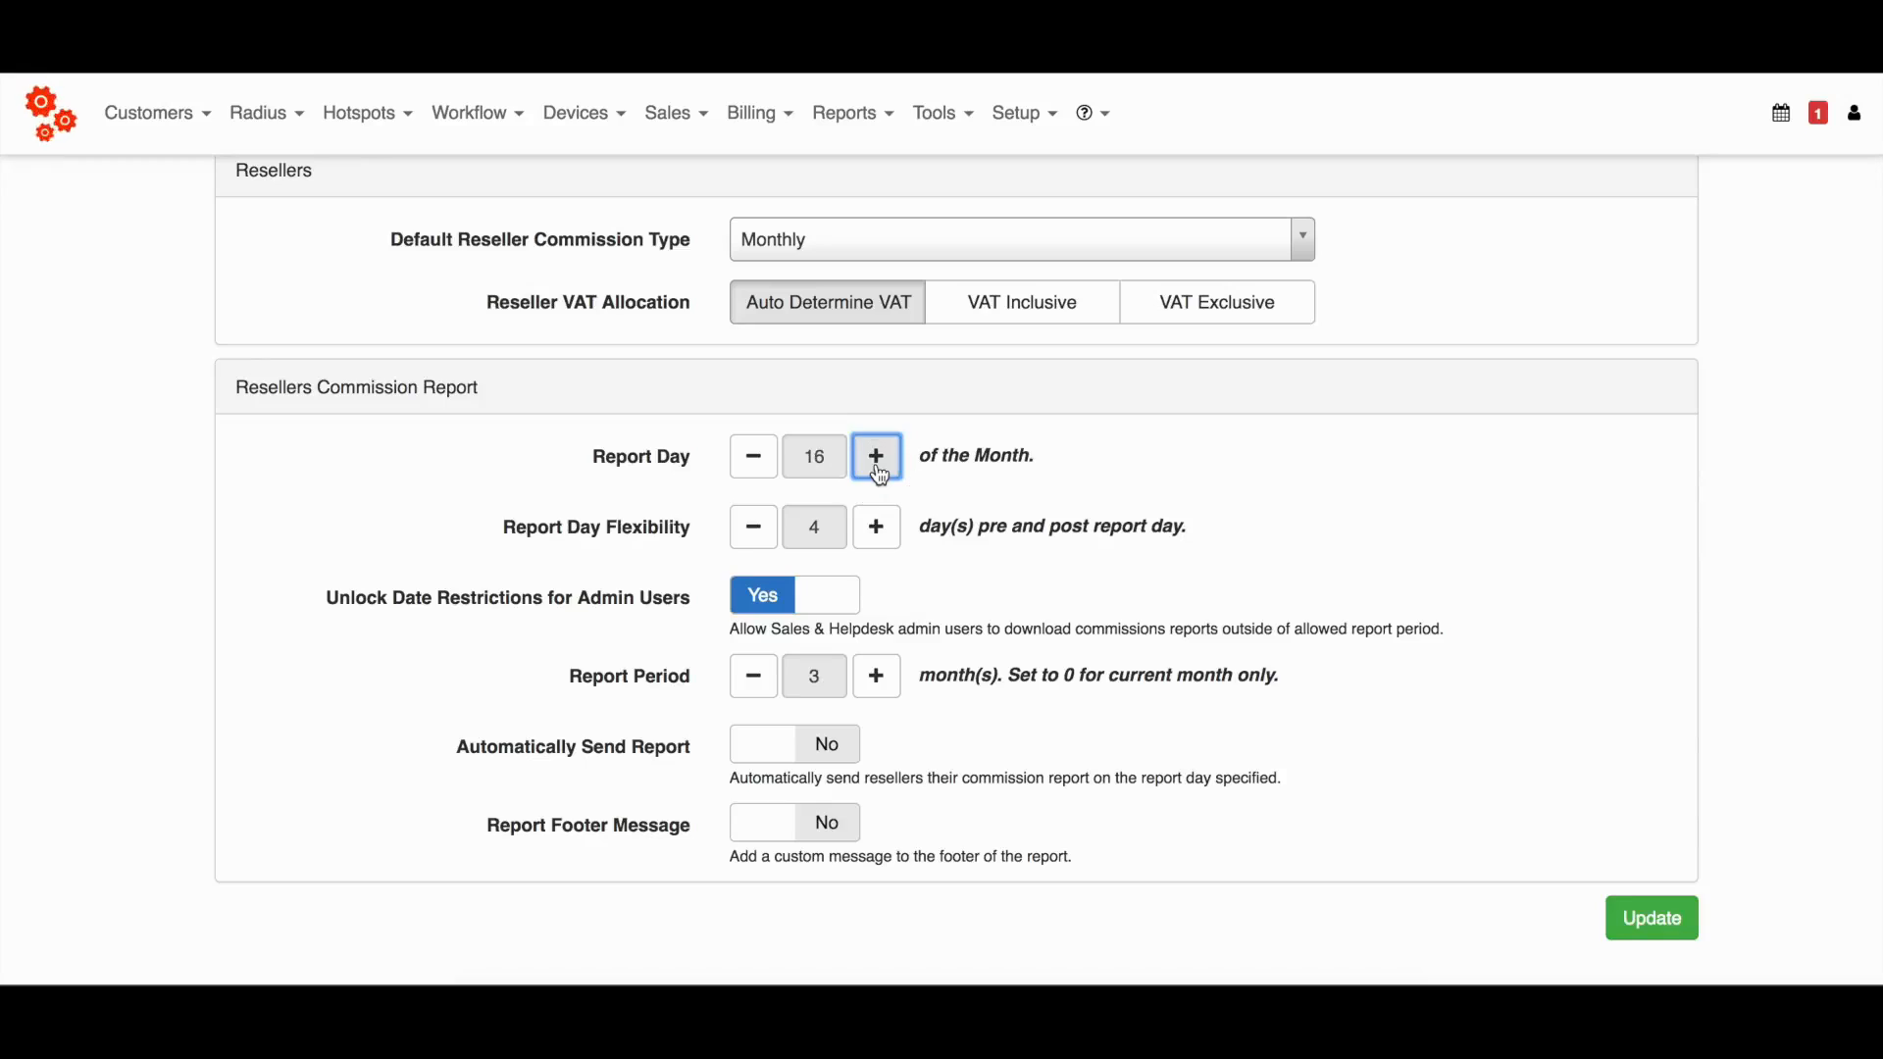
pyautogui.click(878, 469)
pyautogui.click(878, 468)
pyautogui.click(878, 469)
pyautogui.click(878, 469)
# Turn off the option that unlocks commission report date restrictions for admin users.
pyautogui.scroll(-1, 357, 610)
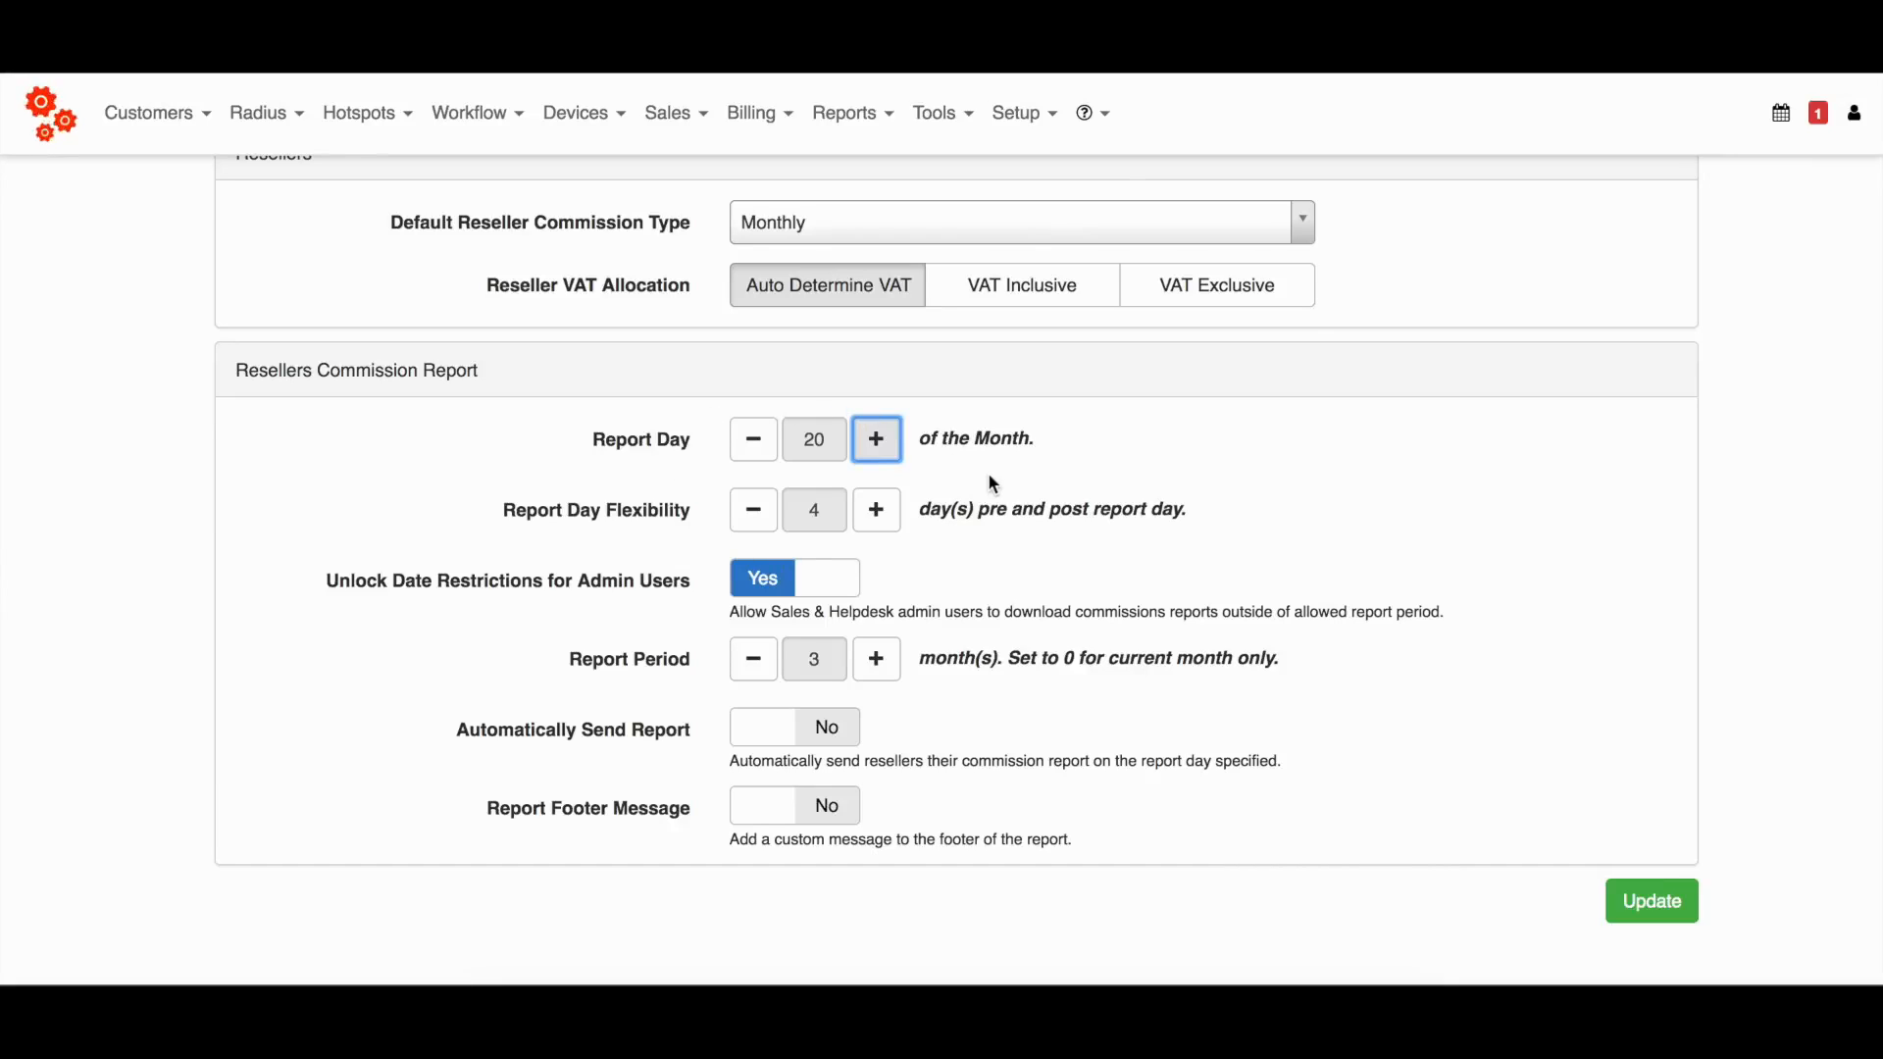
pyautogui.click(767, 592)
pyautogui.click(930, 564)
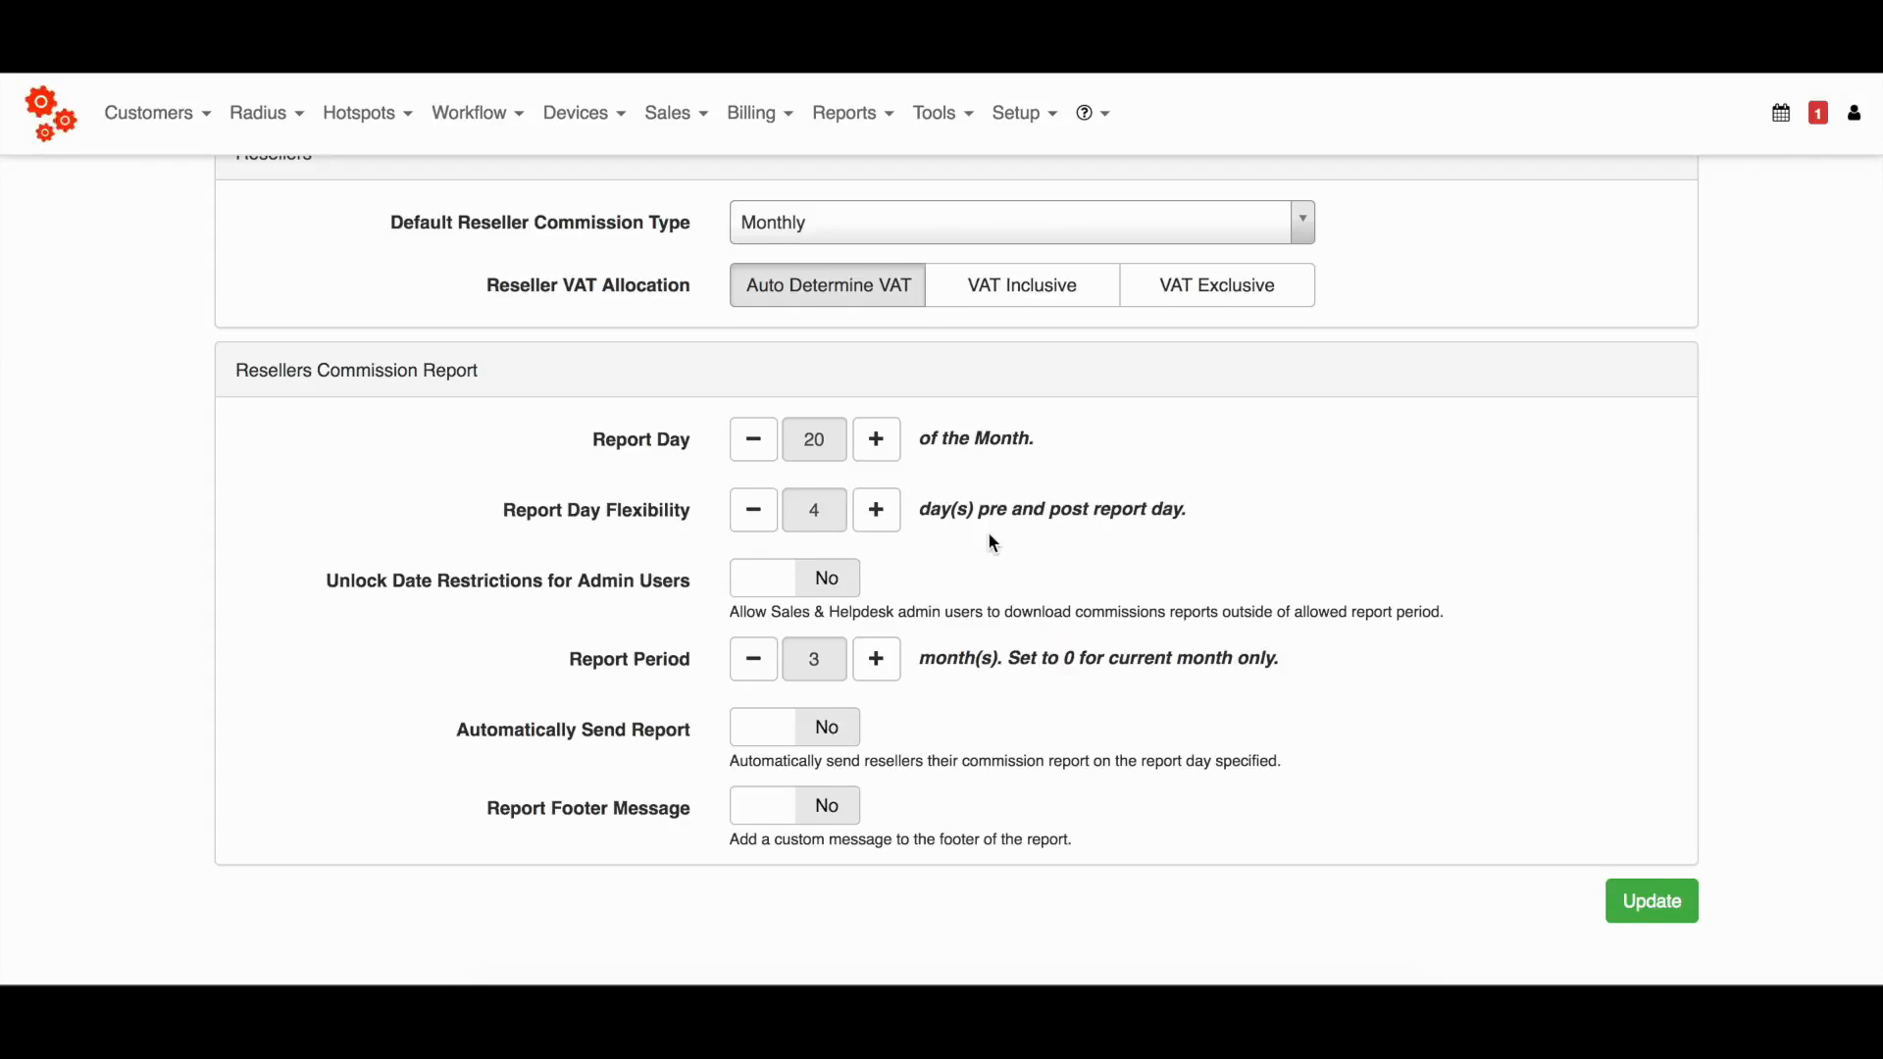
# Set the resellers commission report period to 5 months.
pyautogui.scroll(-1, 990, 543)
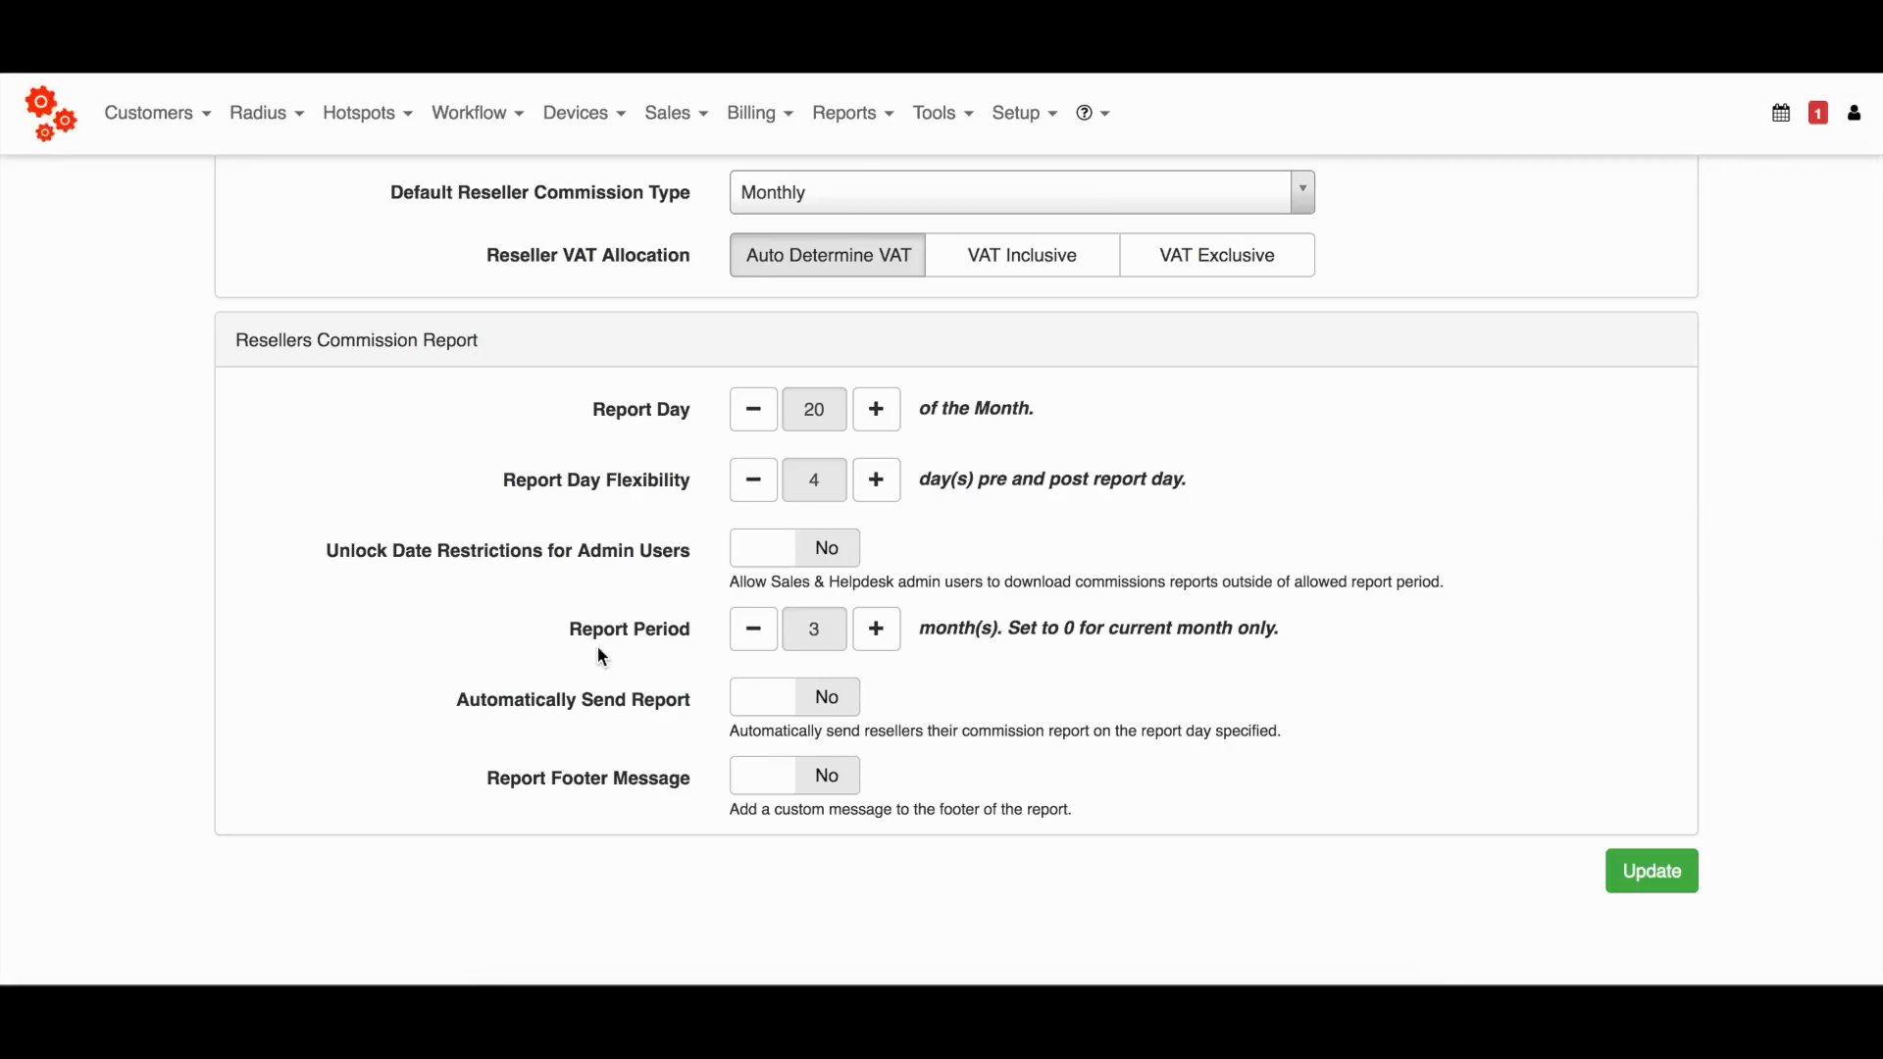
pyautogui.doubleClick(753, 629)
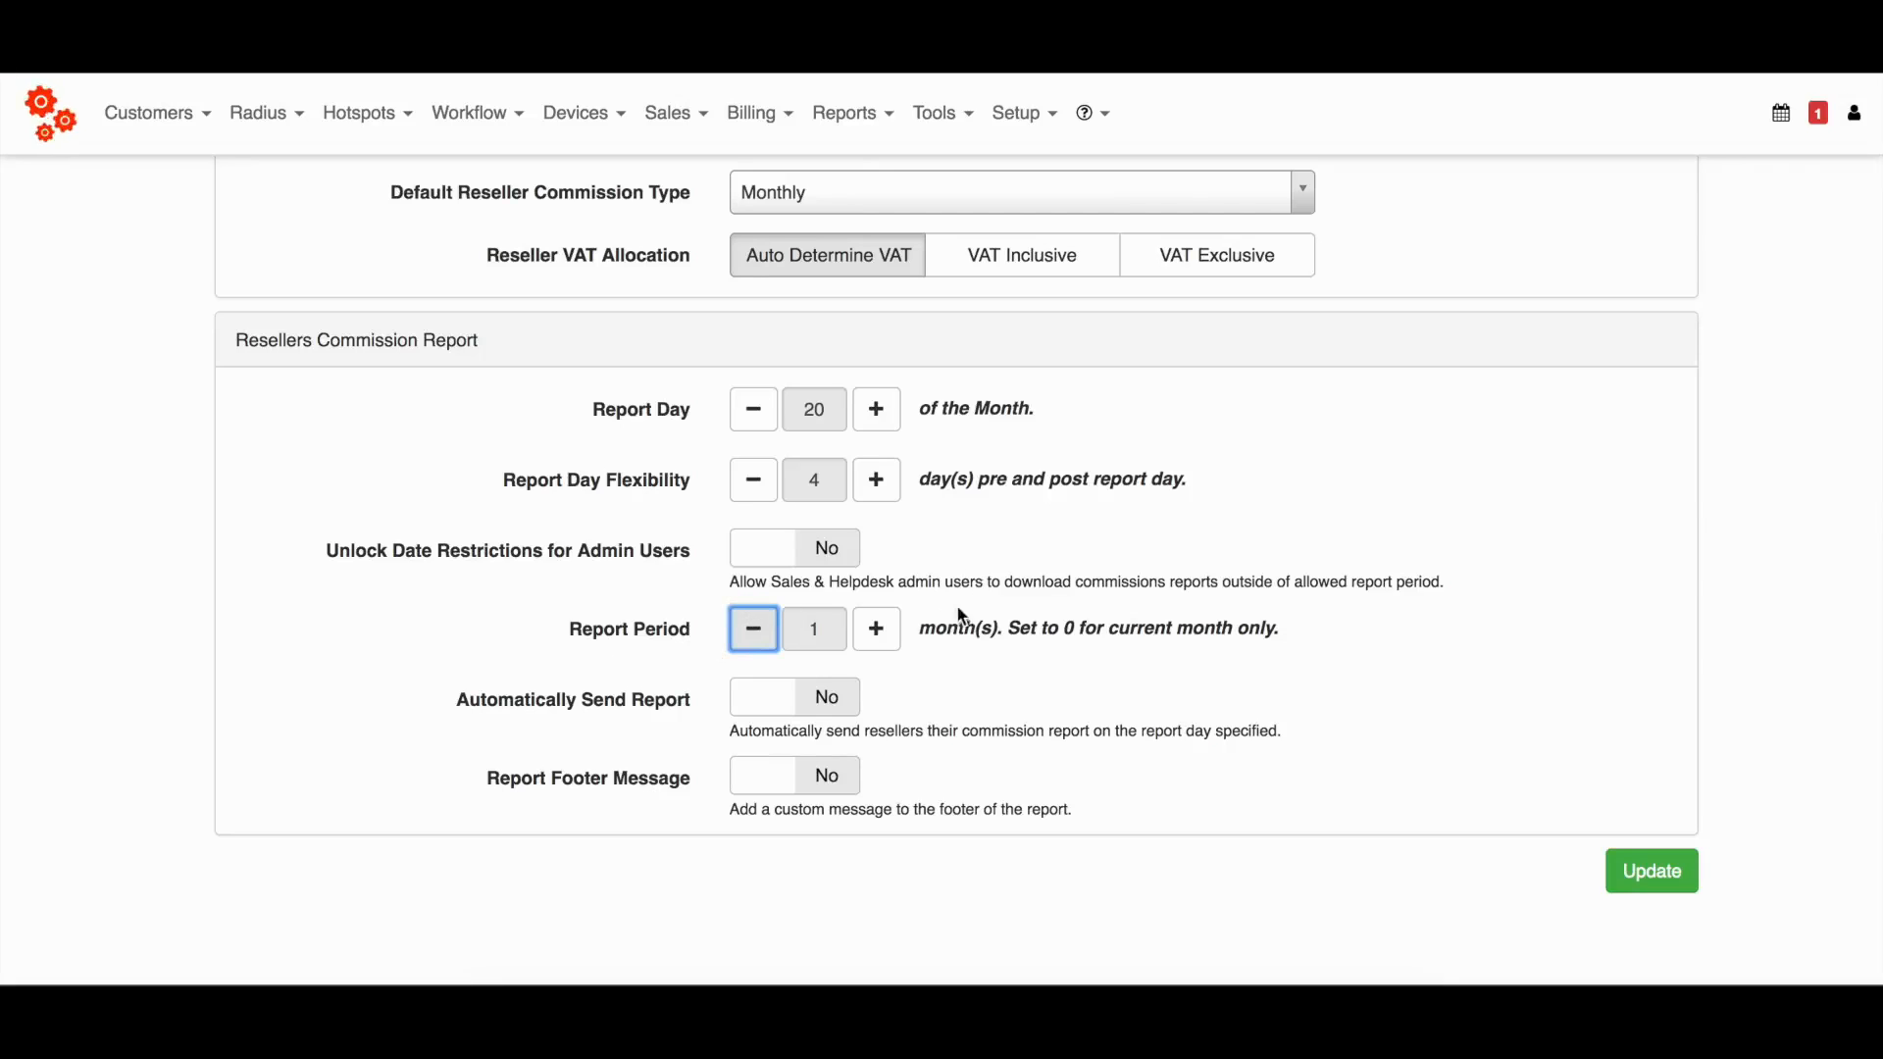
pyautogui.click(876, 629)
pyautogui.doubleClick(876, 628)
pyautogui.click(876, 629)
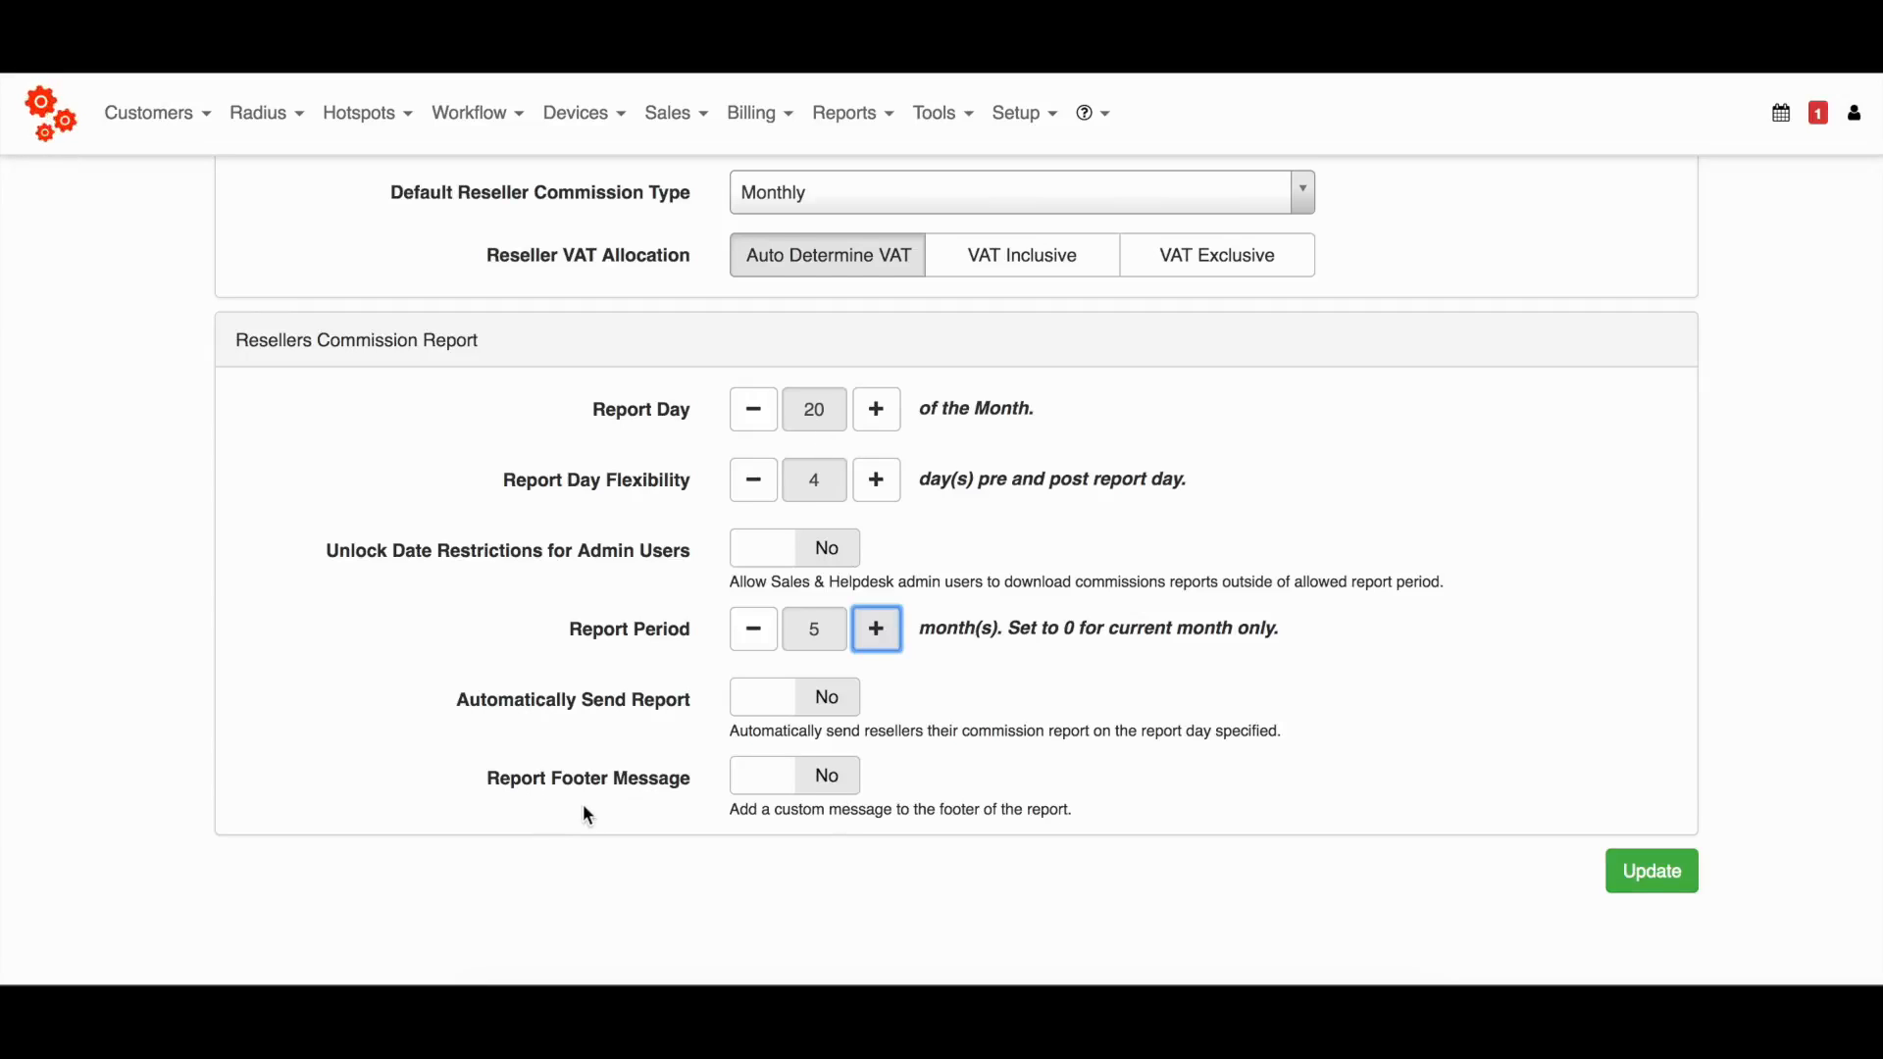
# Enable the custom report footer message for the resellers commission report and look over its contents field.
pyautogui.click(791, 789)
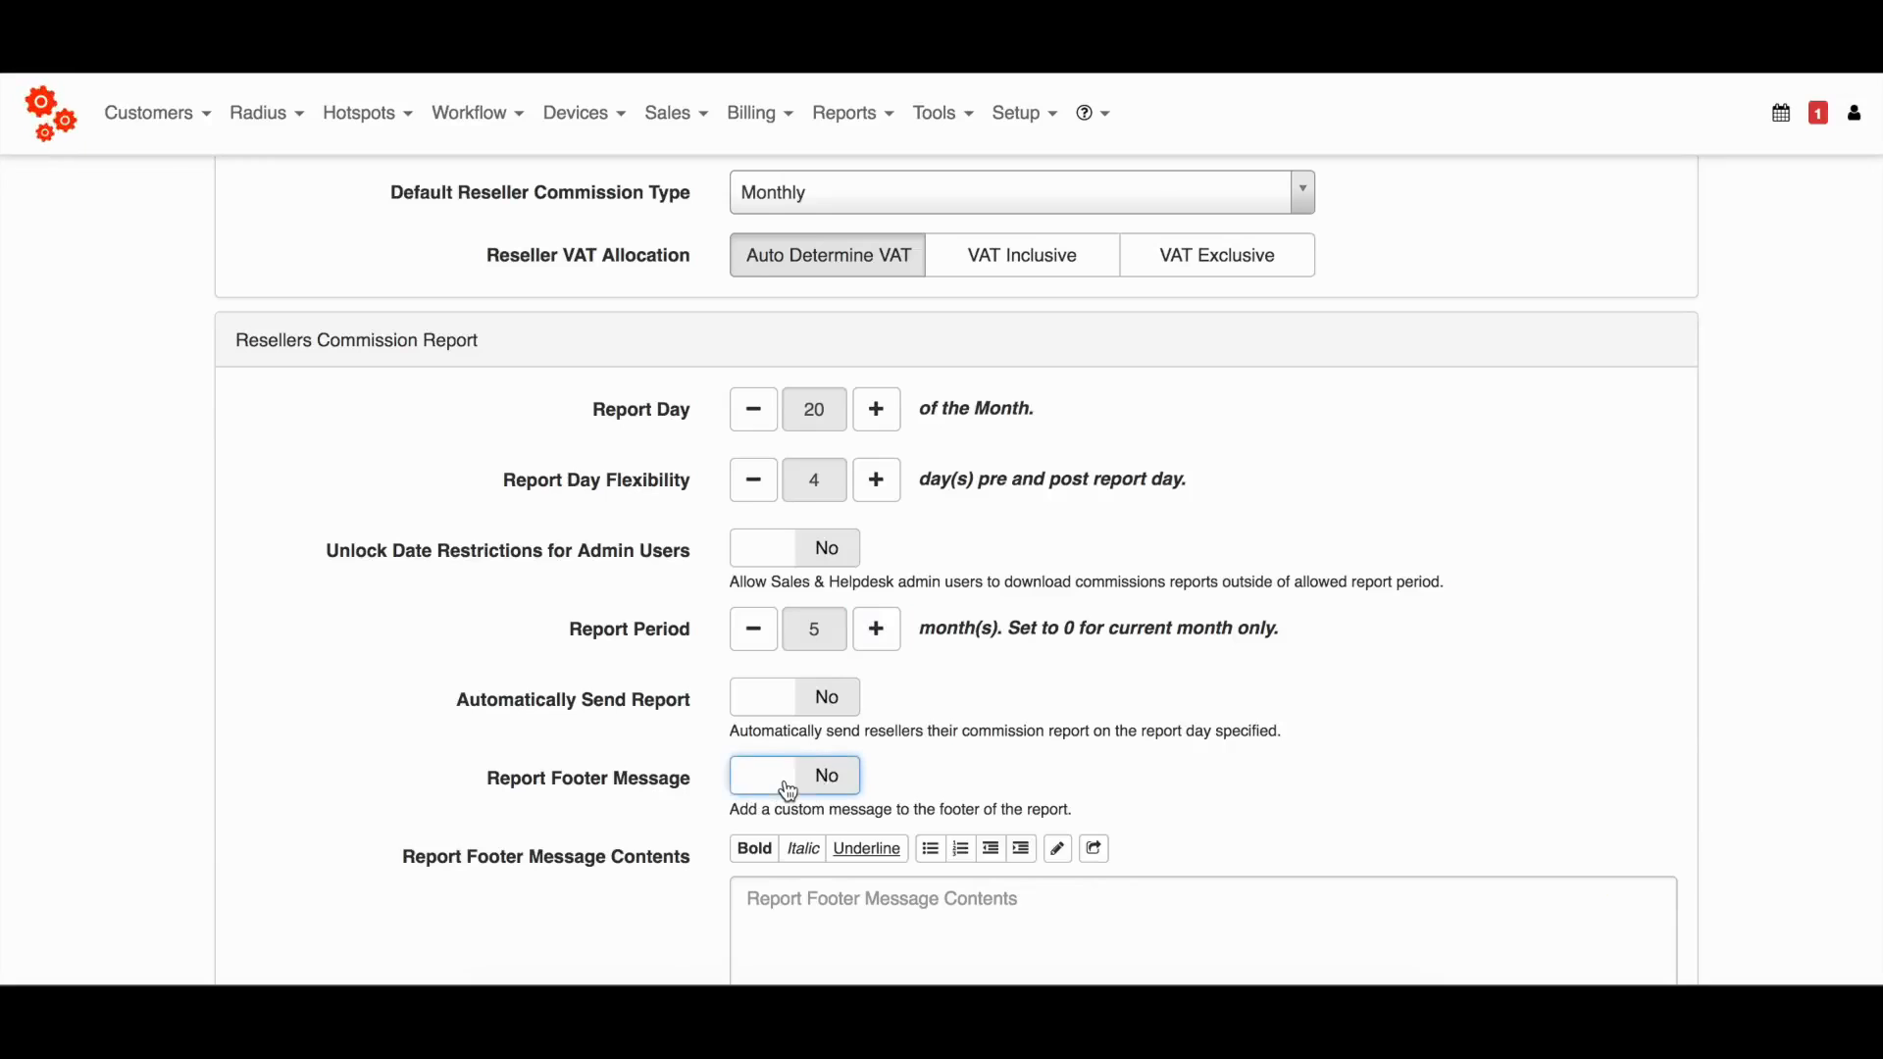
pyautogui.scroll(-3, 983, 773)
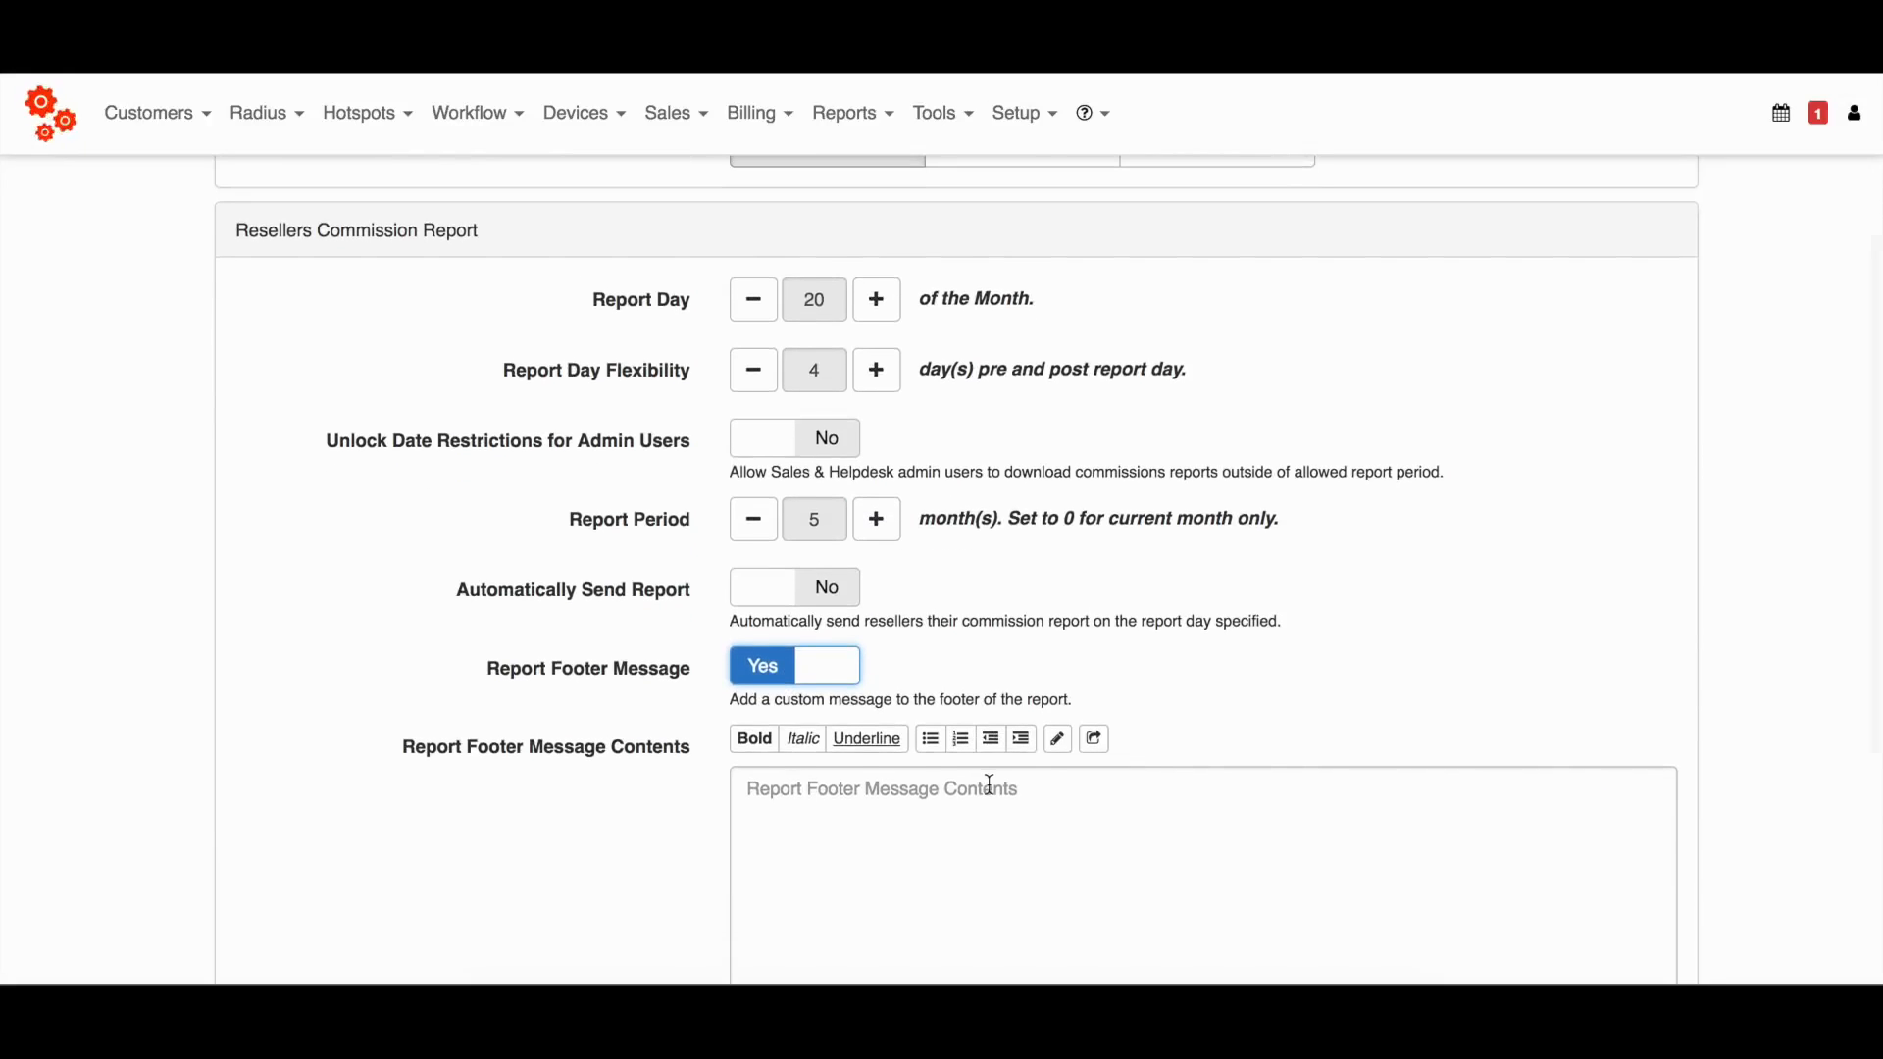
pyautogui.scroll(-2, 1009, 778)
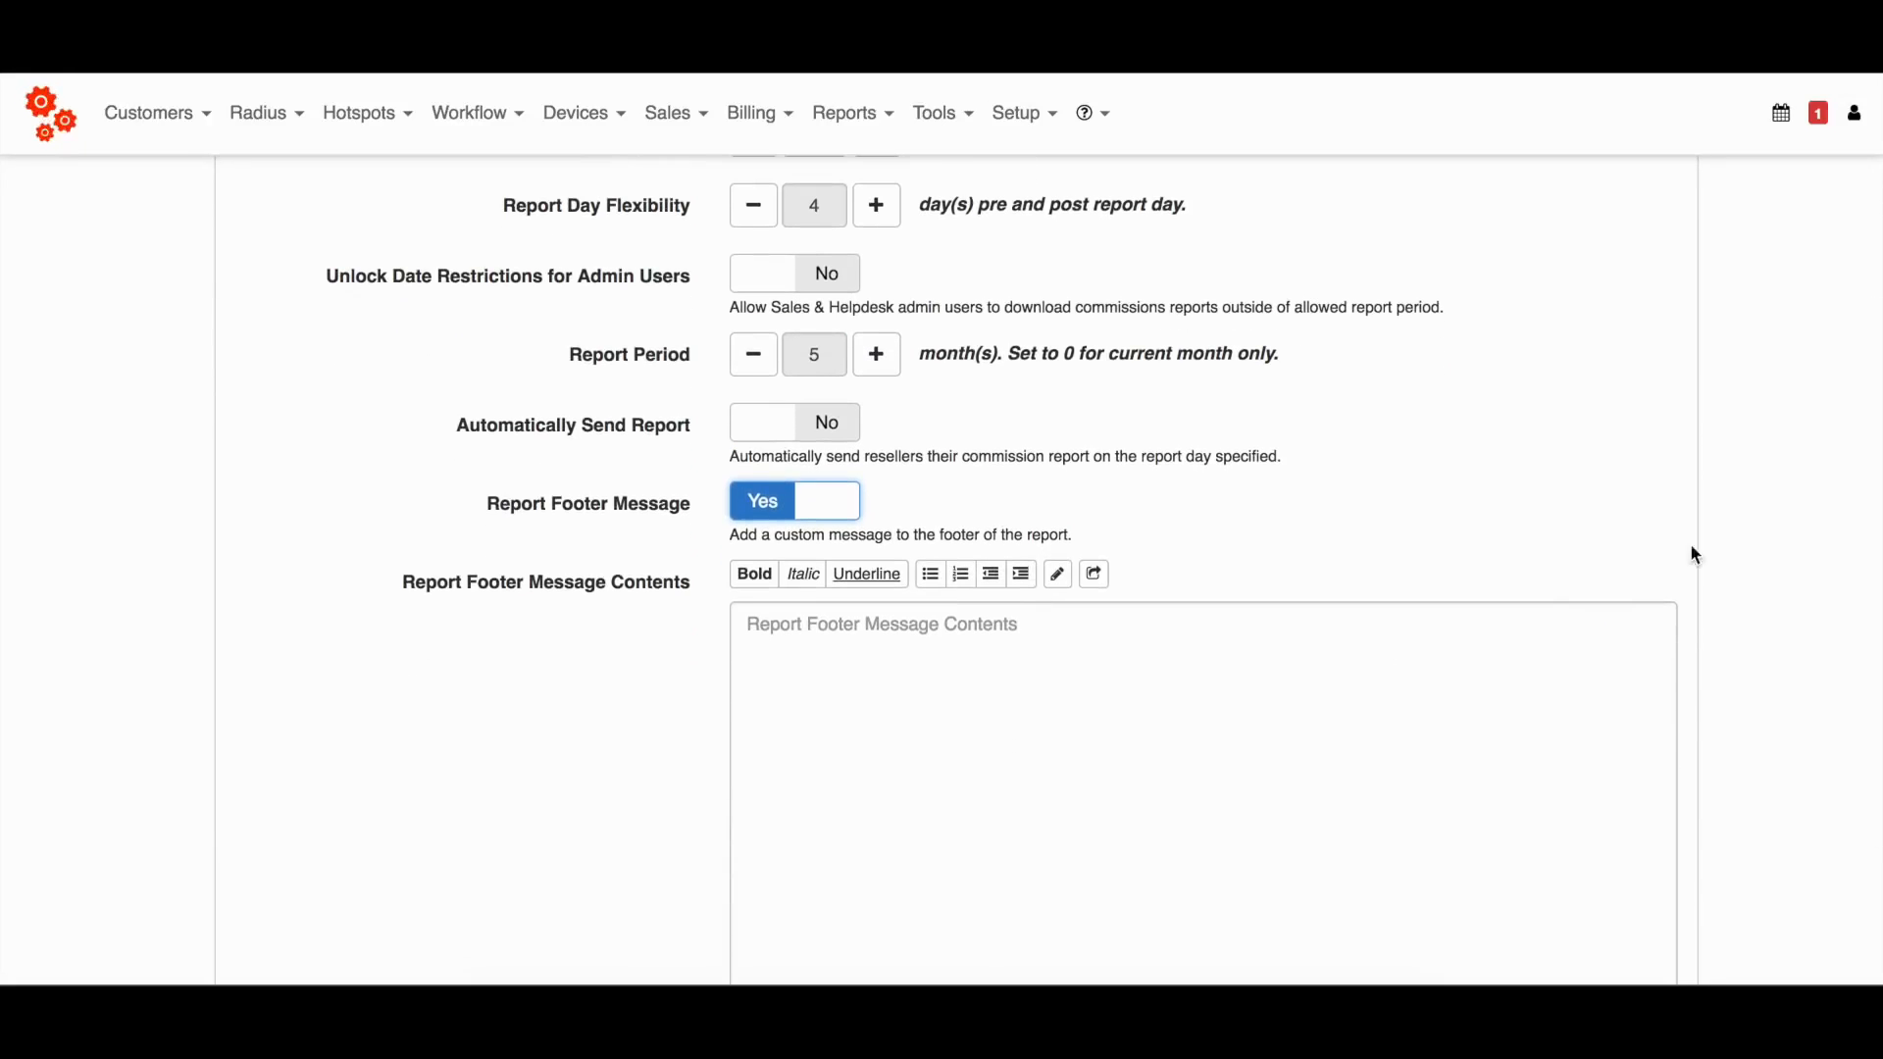
pyautogui.scroll(-6, 1542, 723)
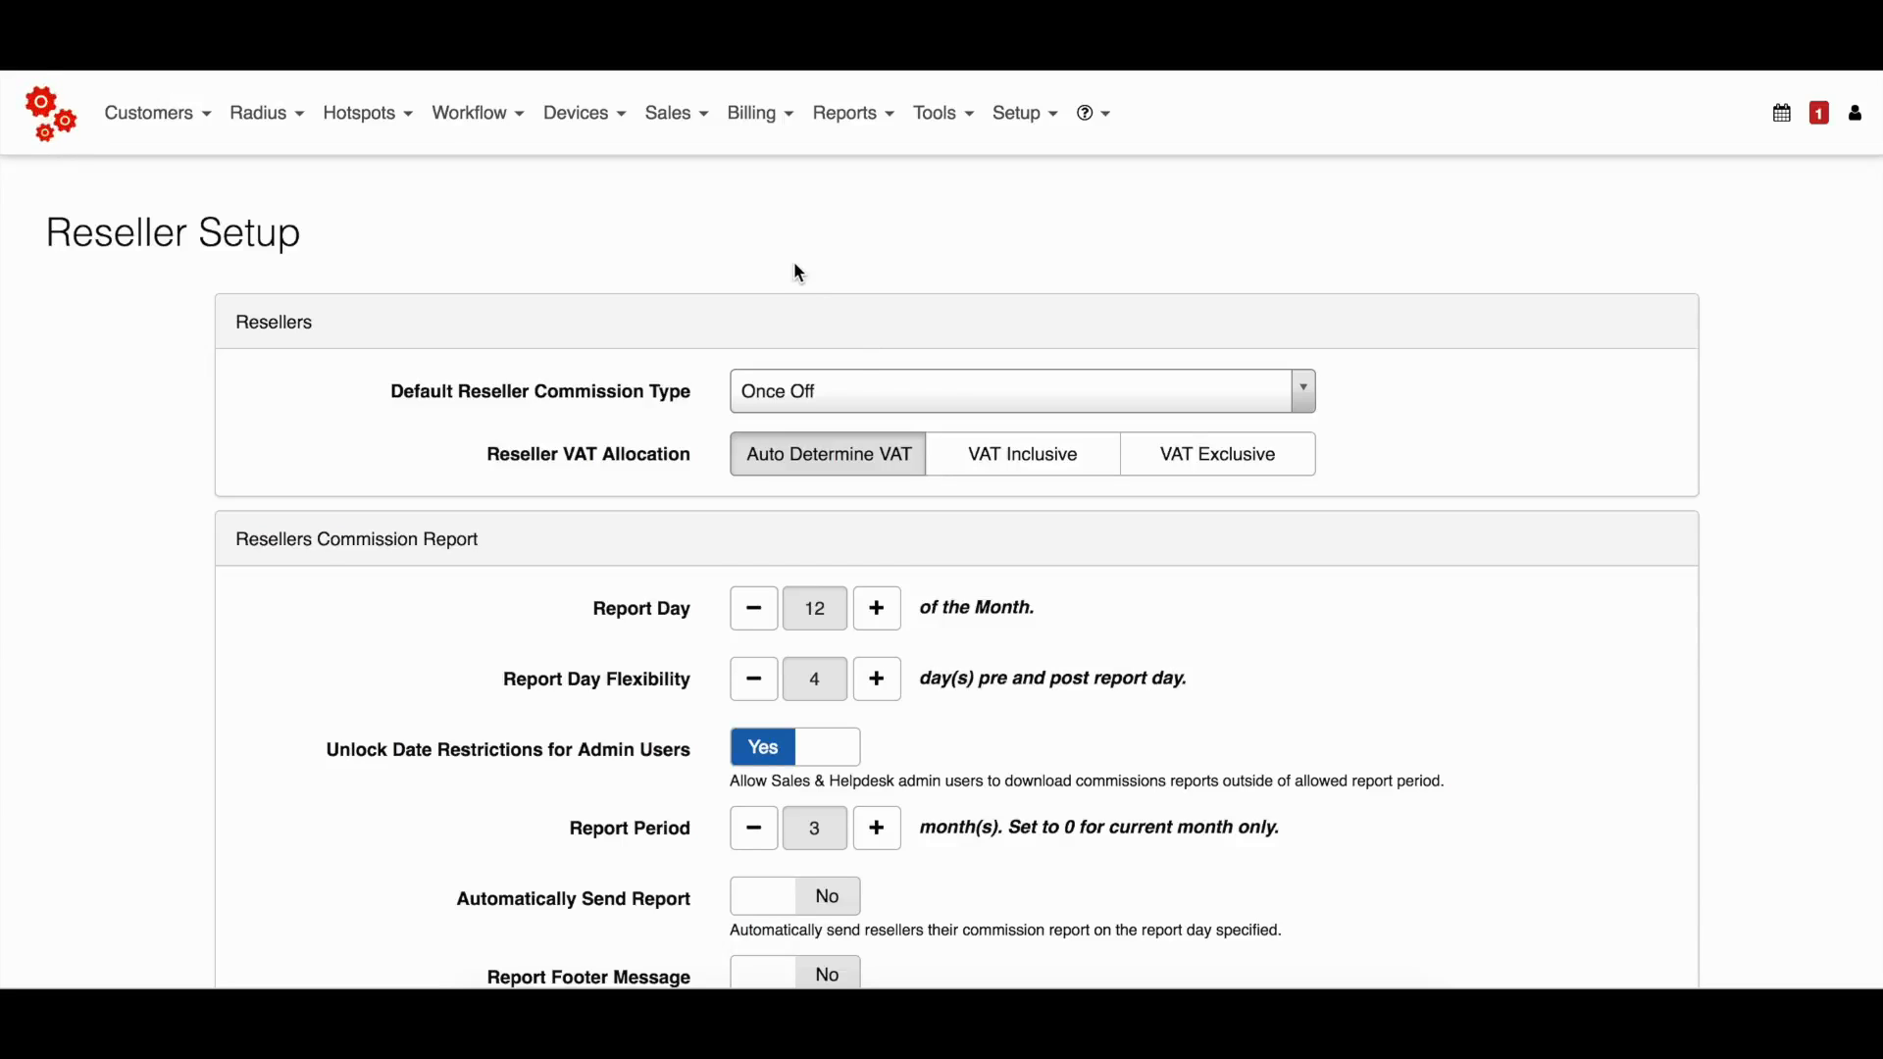
# Open the list of default commission categories in the billing settings.
pyautogui.click(763, 115)
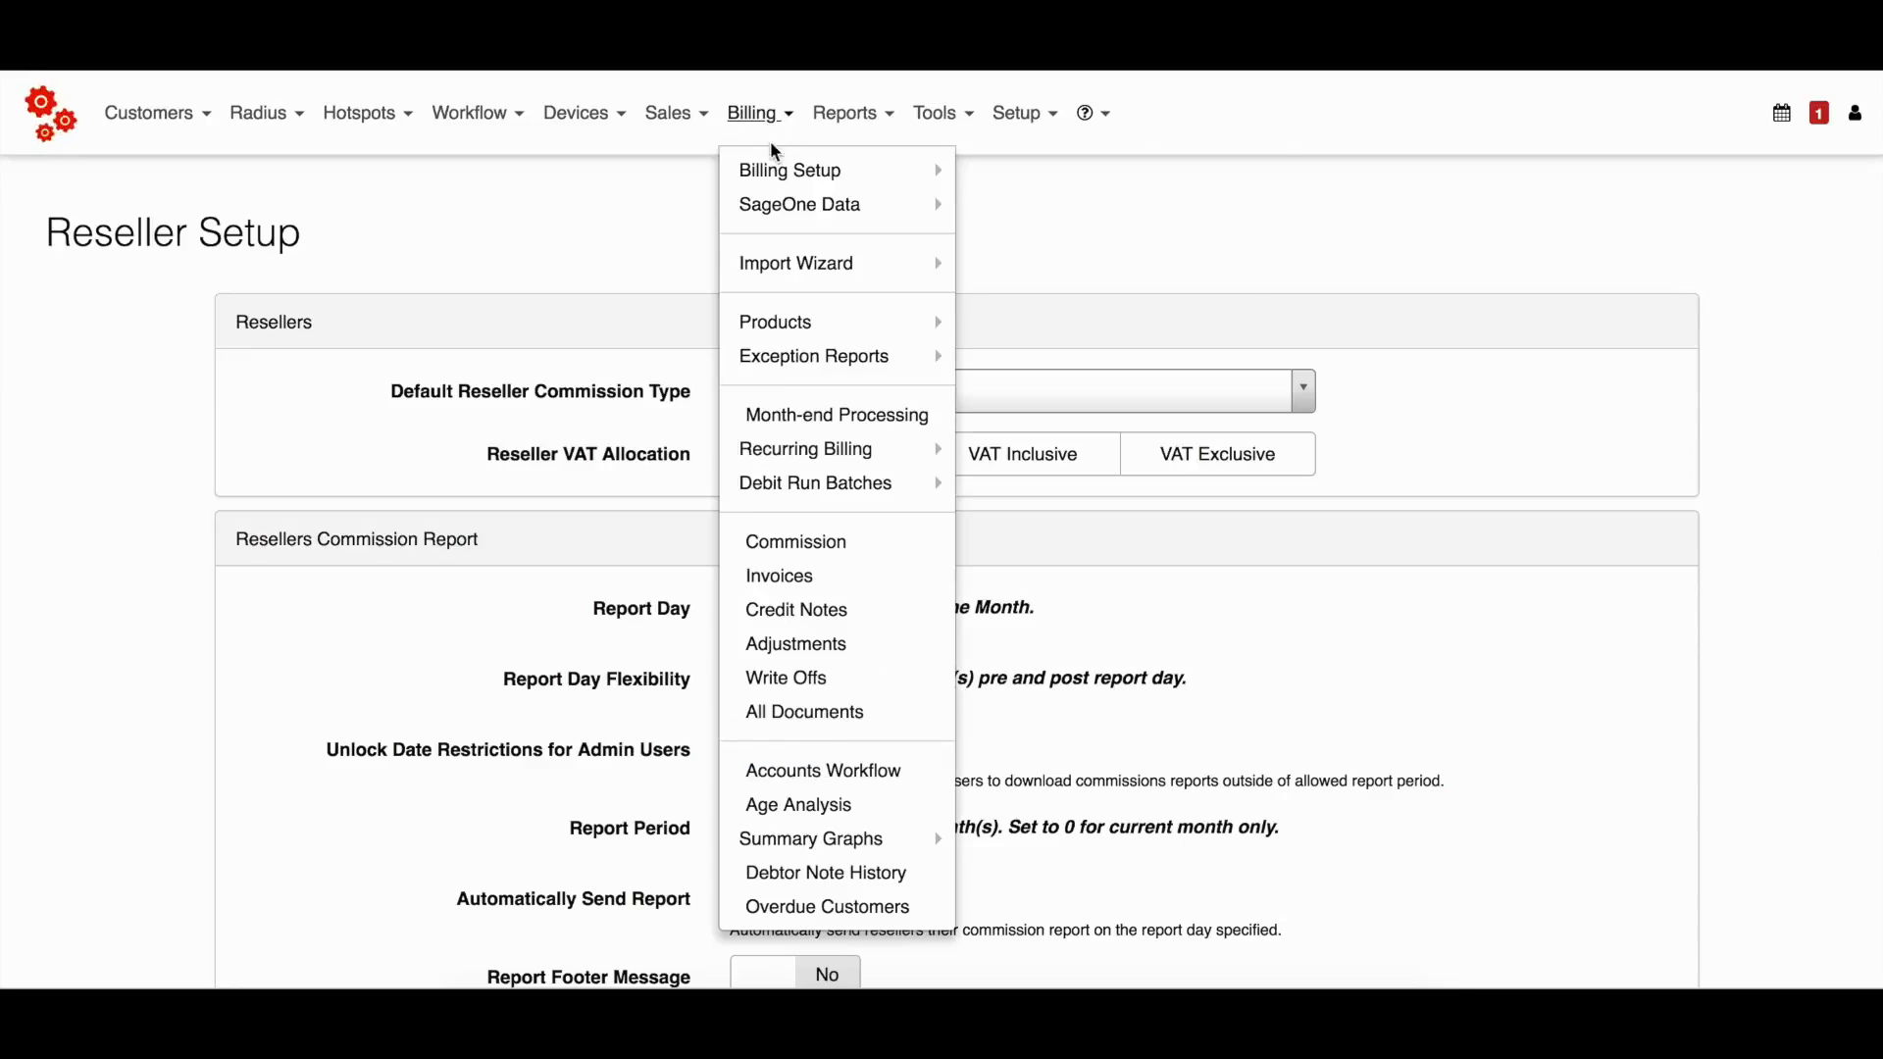
pyautogui.moveTo(782, 180)
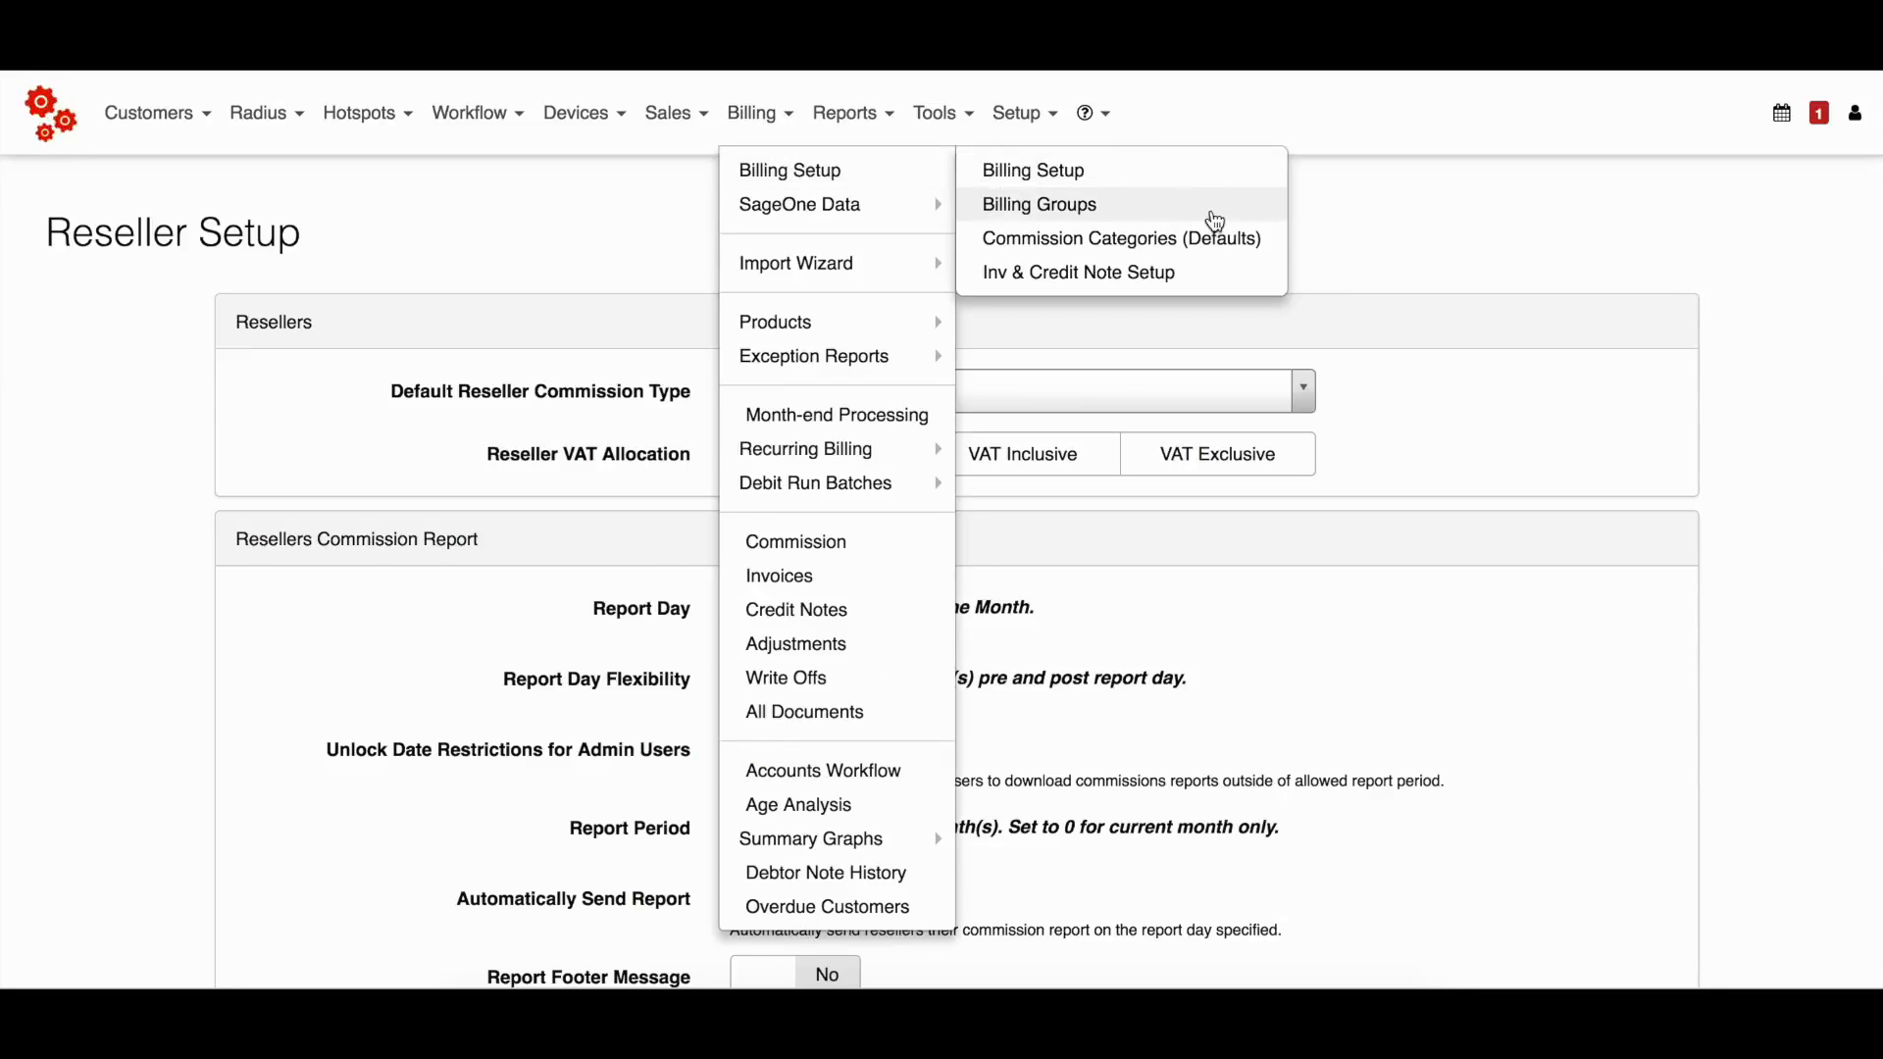
pyautogui.click(1273, 239)
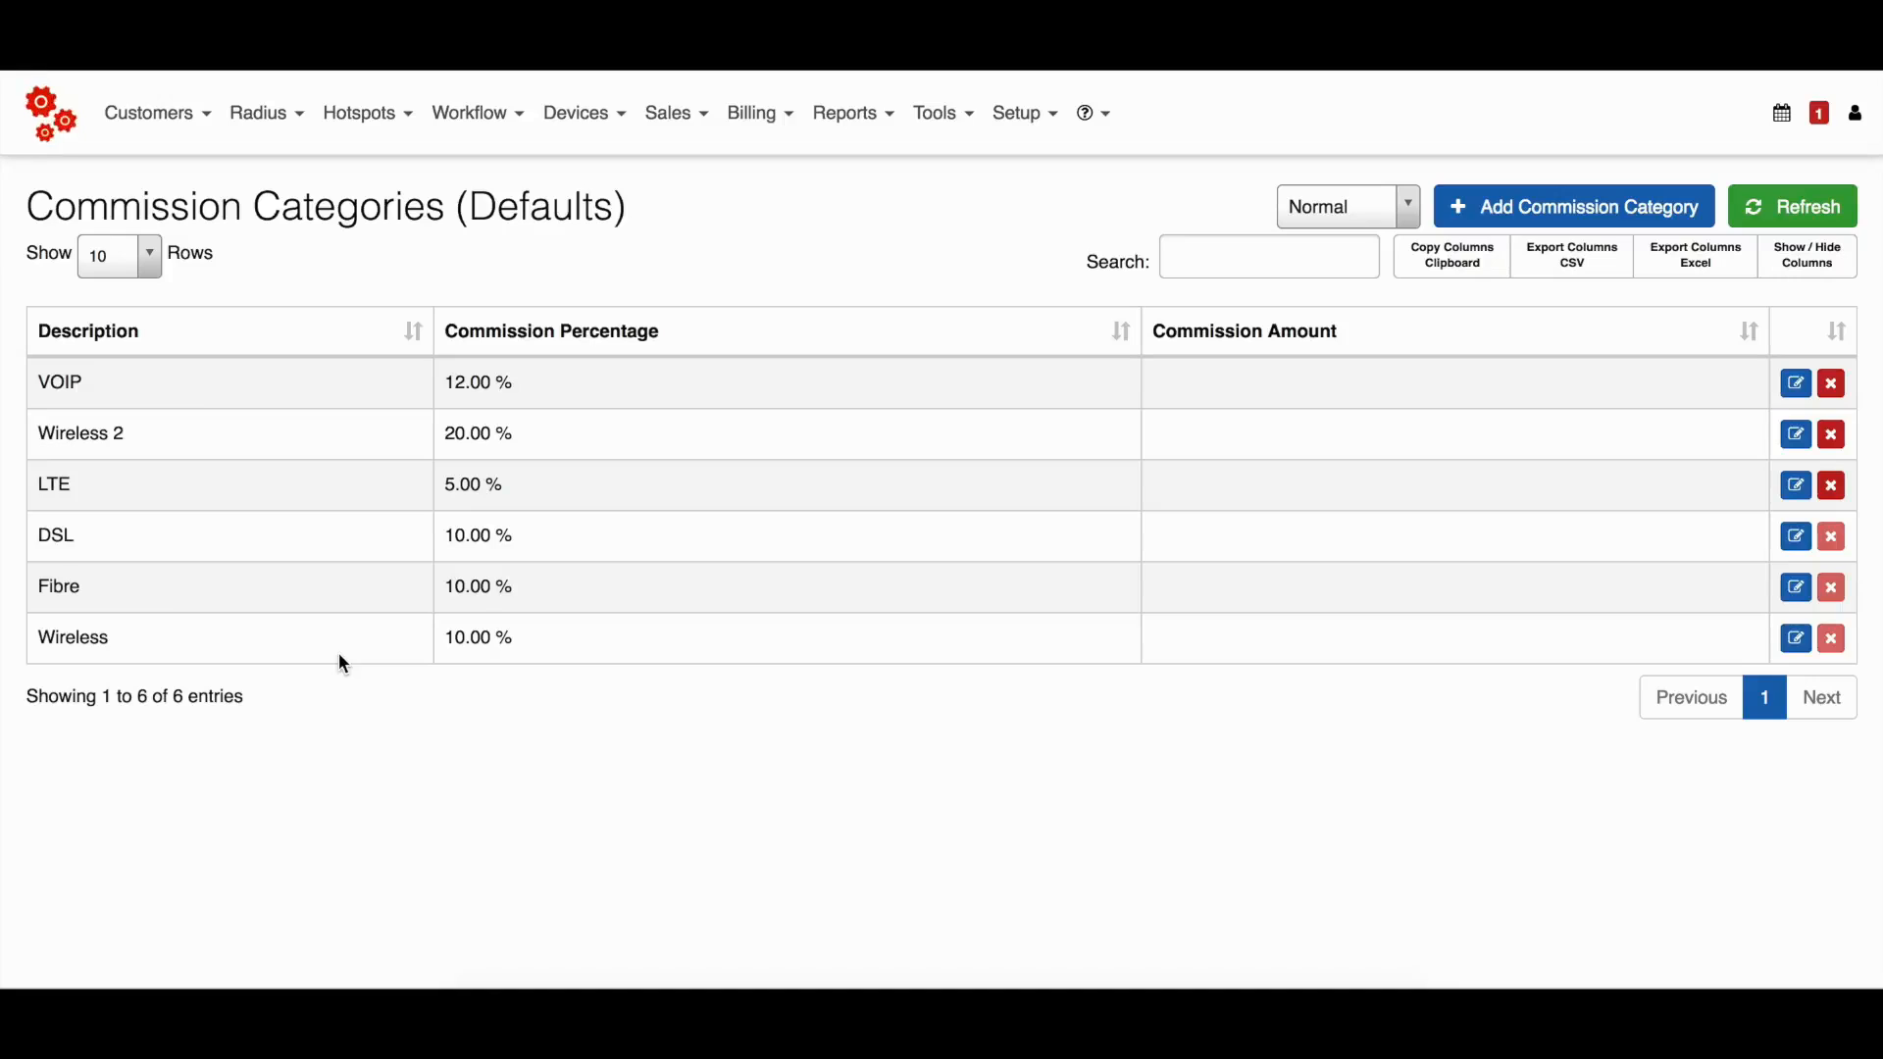
# Open the VOIP commission category, examine its commission percentage and amount fields, and close it without saving.
pyautogui.click(1805, 388)
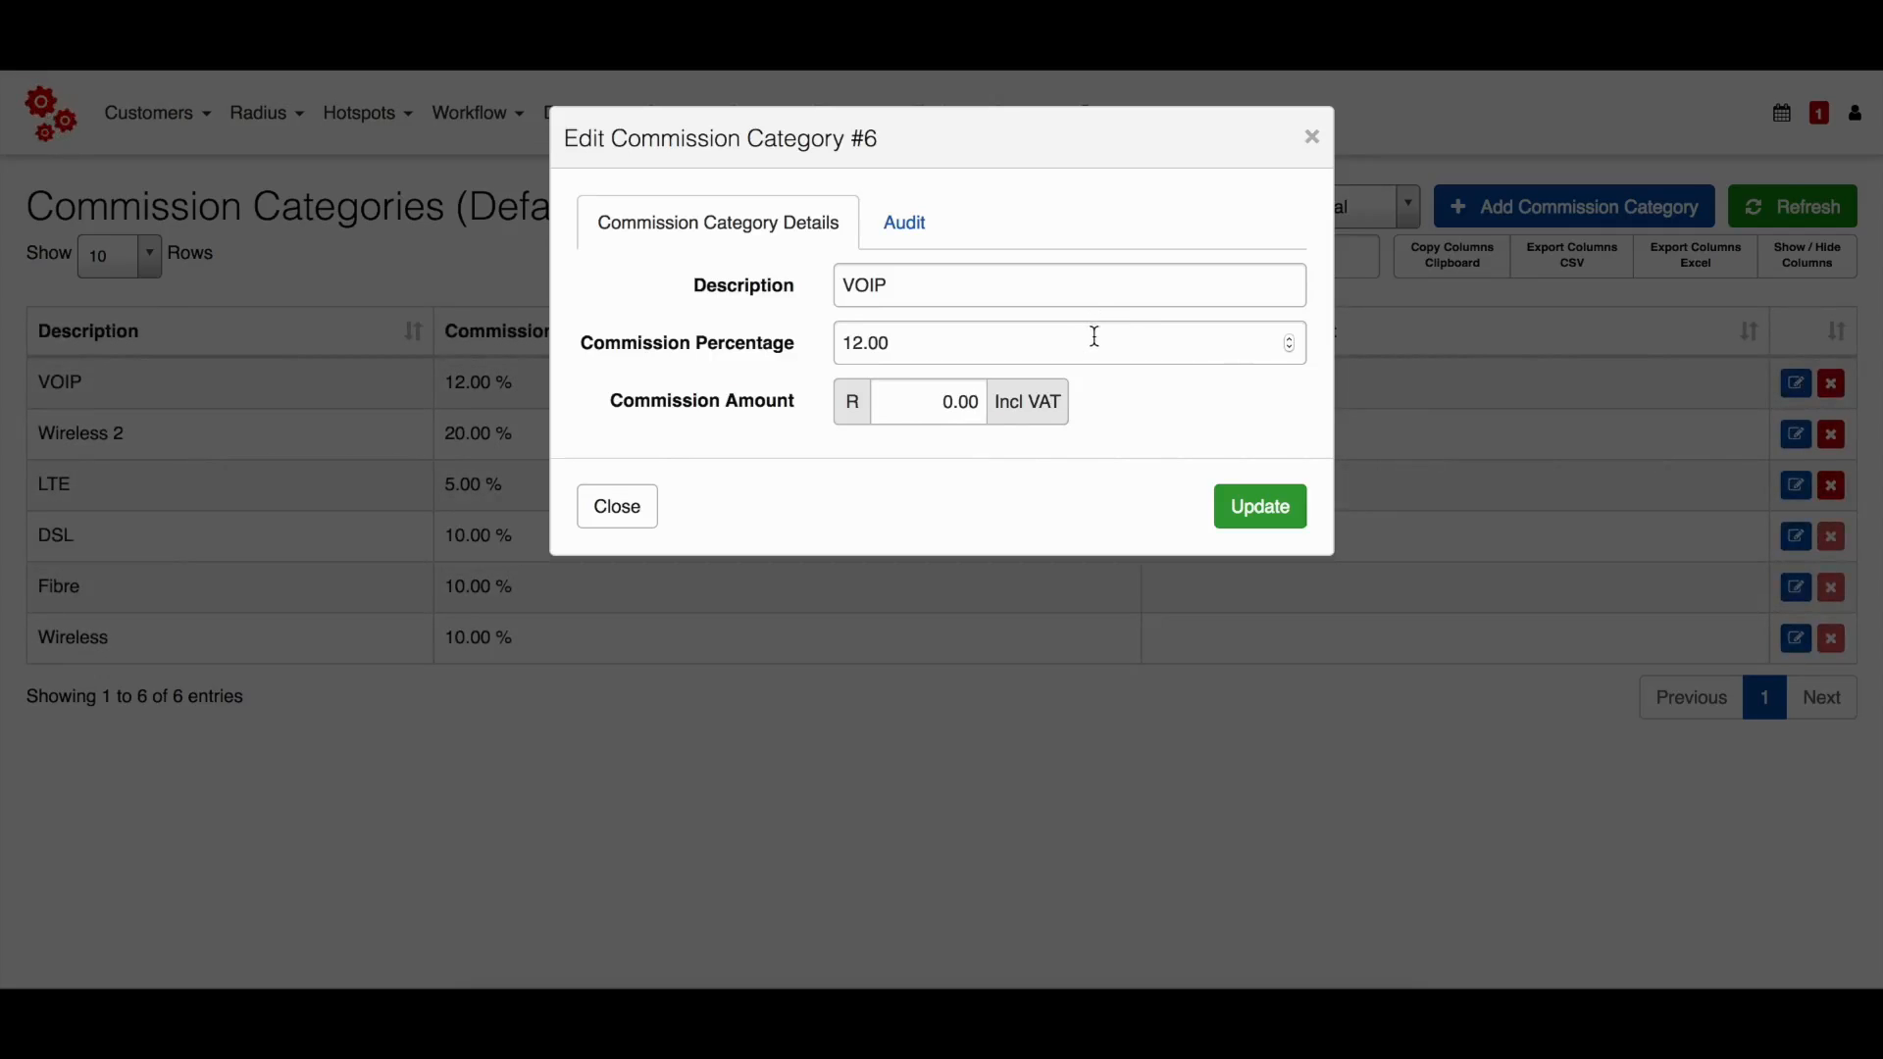
pyautogui.click(1095, 342)
pyautogui.click(921, 391)
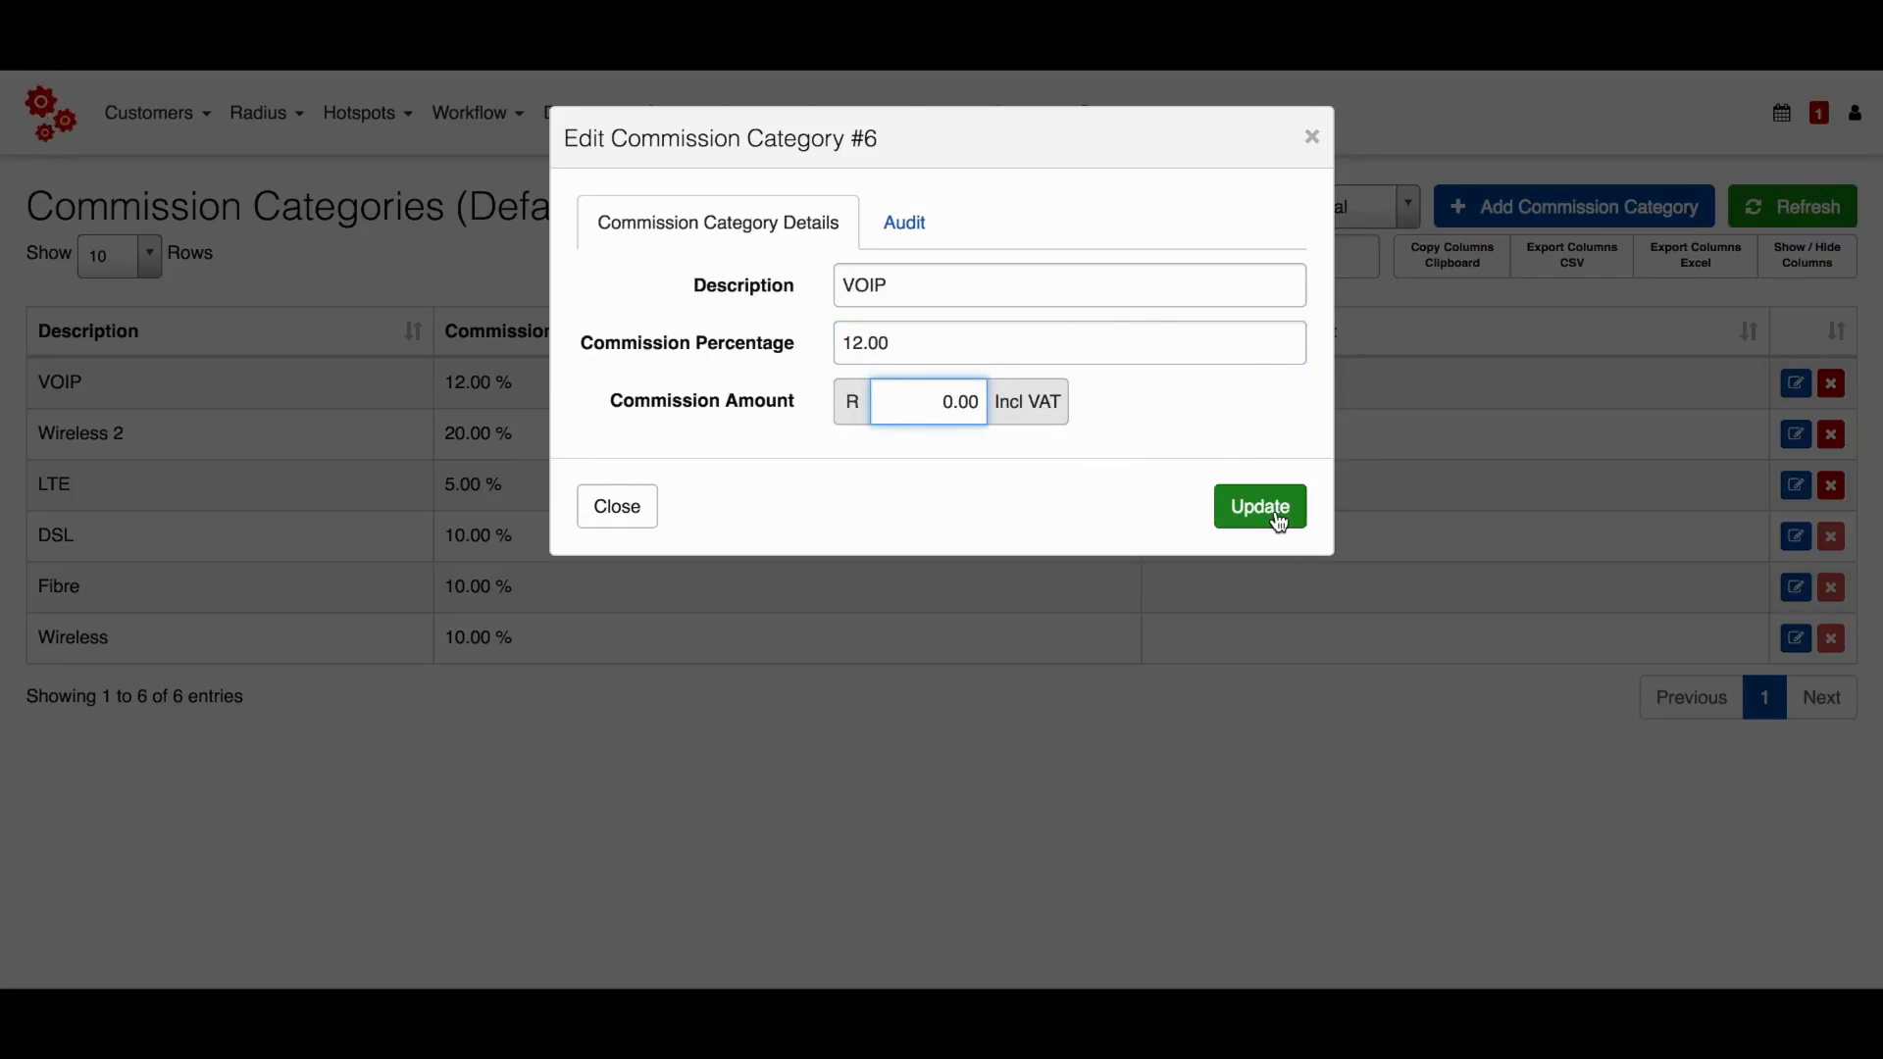
pyautogui.click(1311, 138)
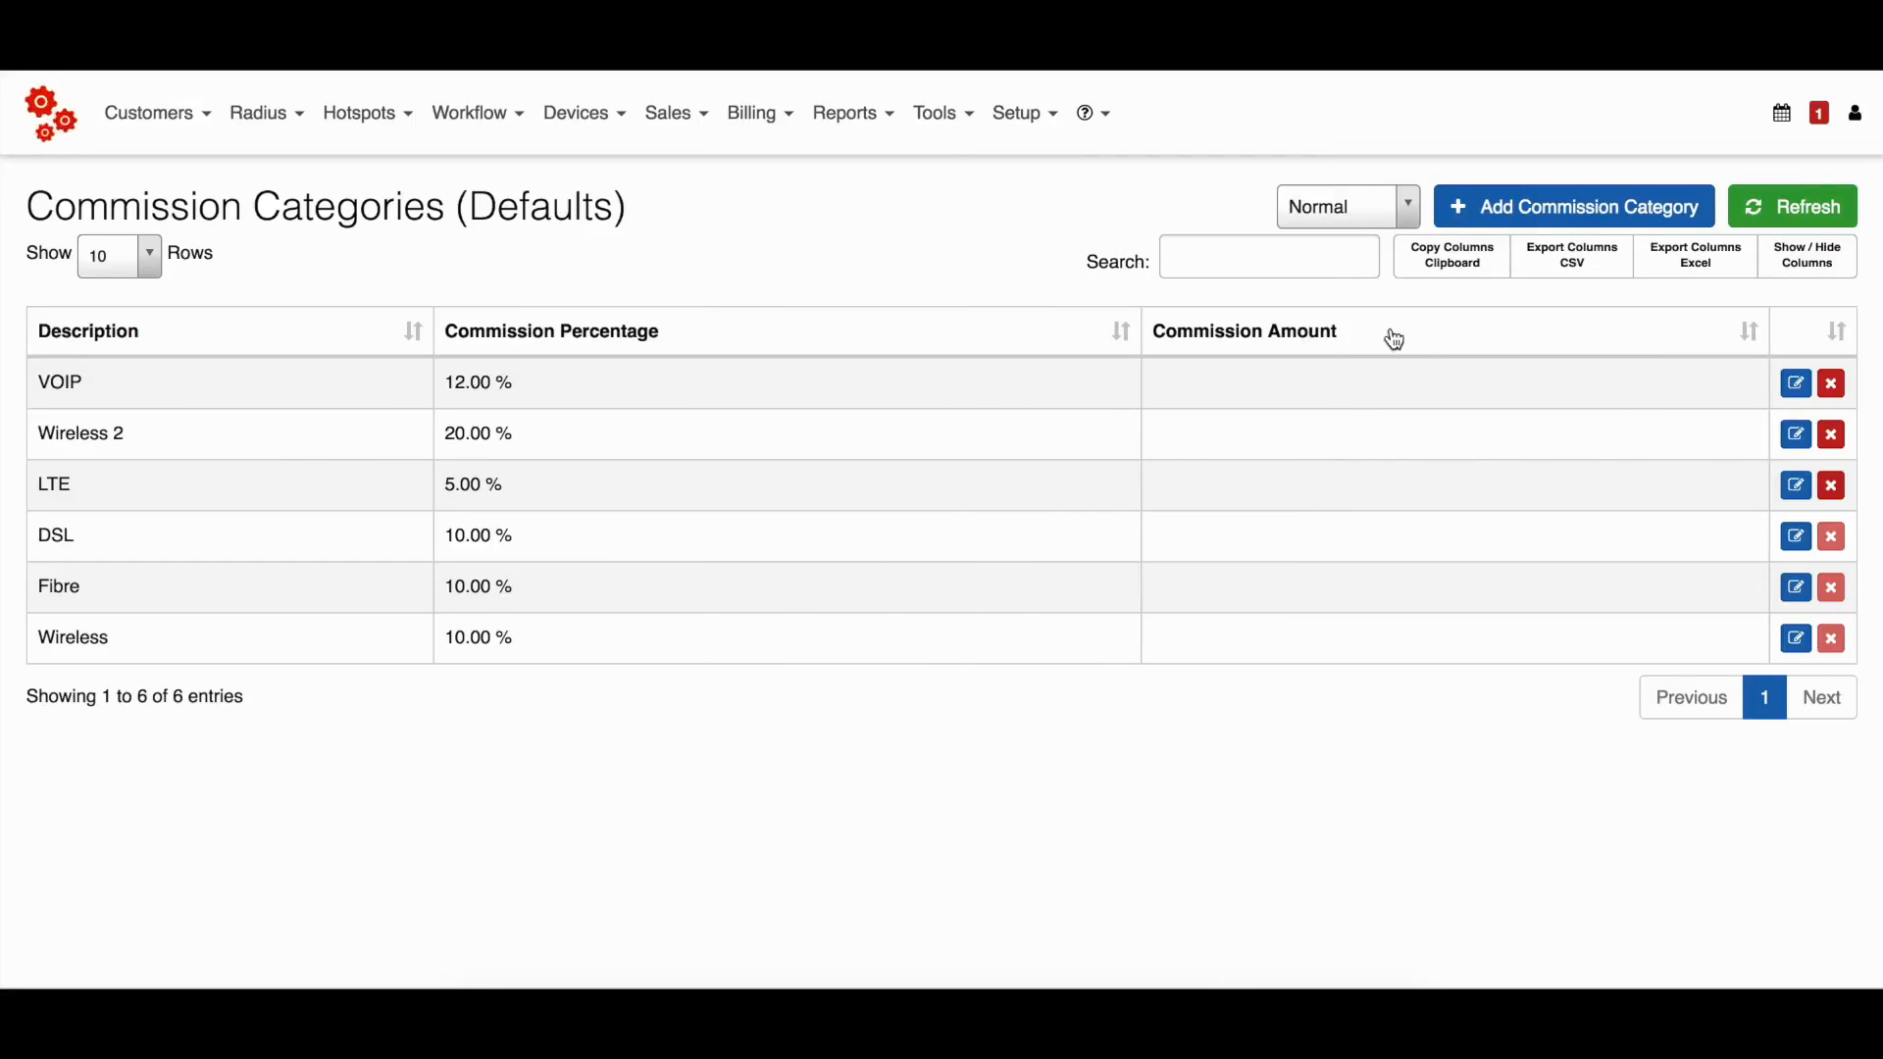
# Examine the description, percentage and amount fields of the new commission category form, and close it without adding a category.
pyautogui.click(1574, 208)
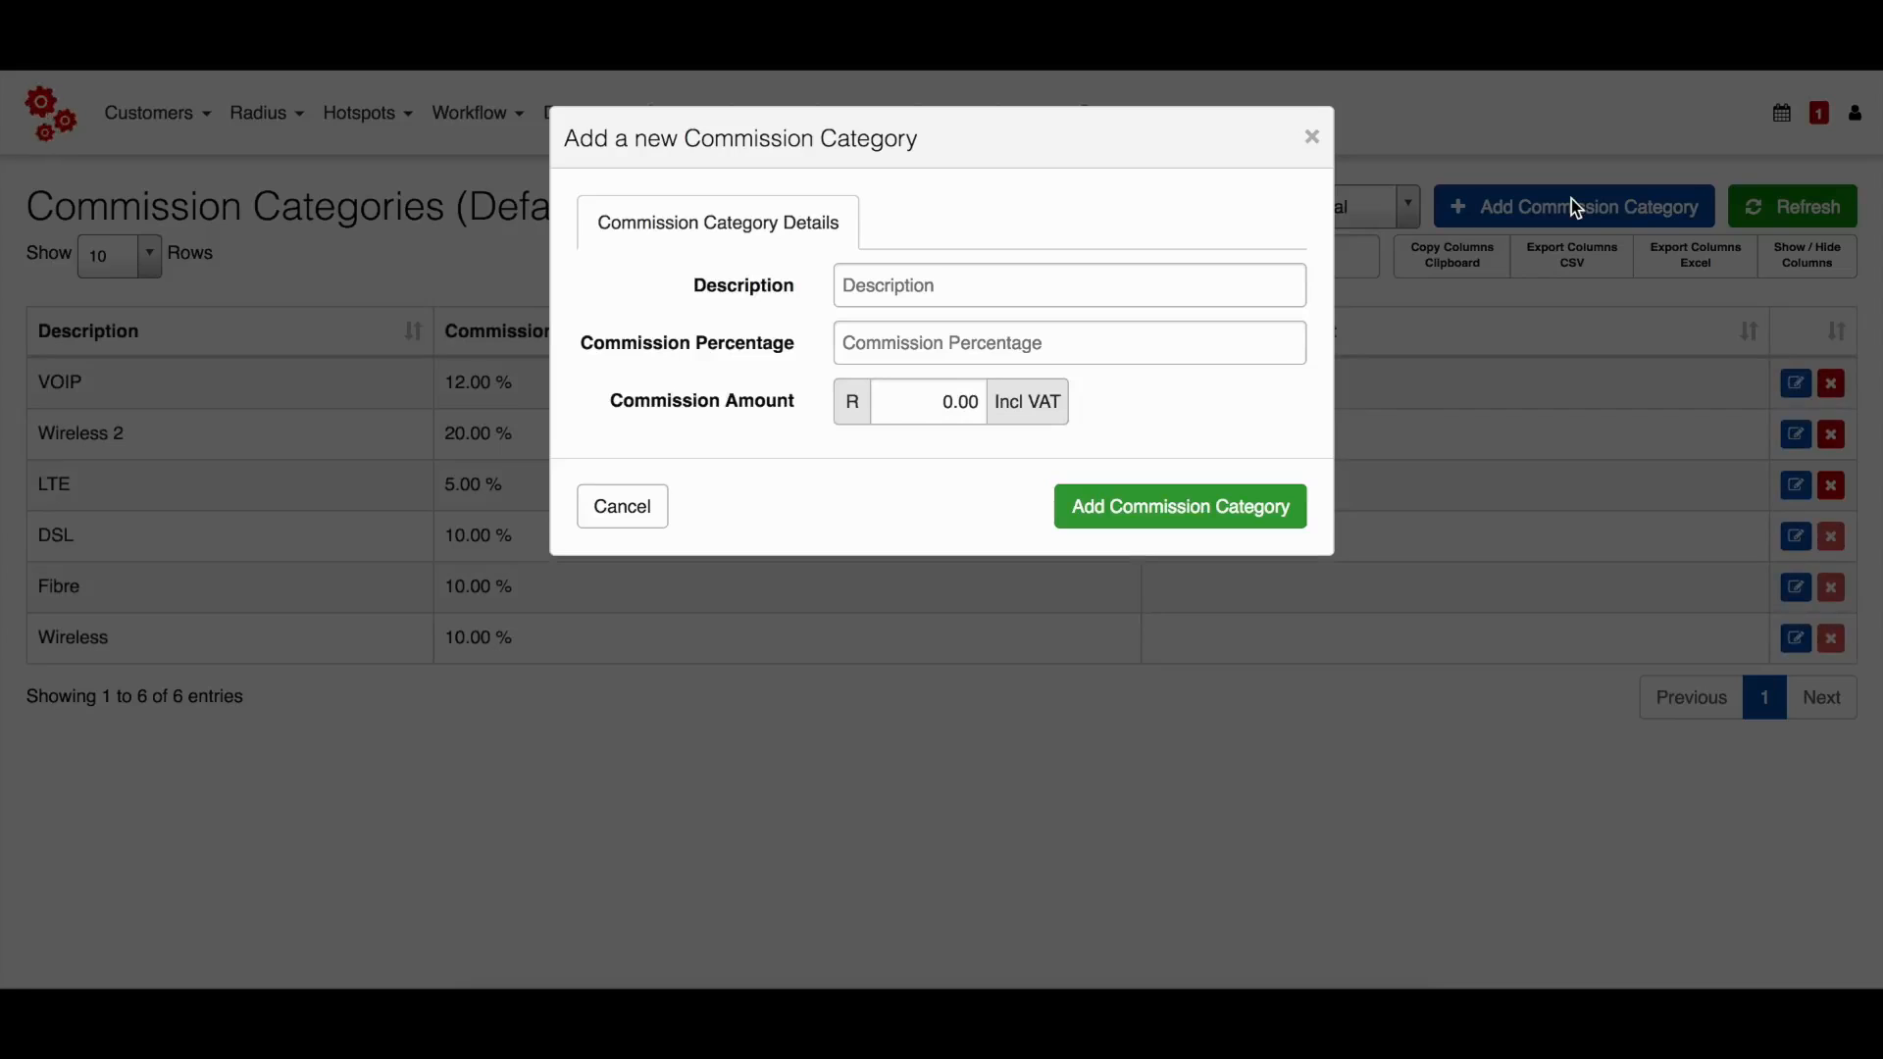
pyautogui.click(1250, 274)
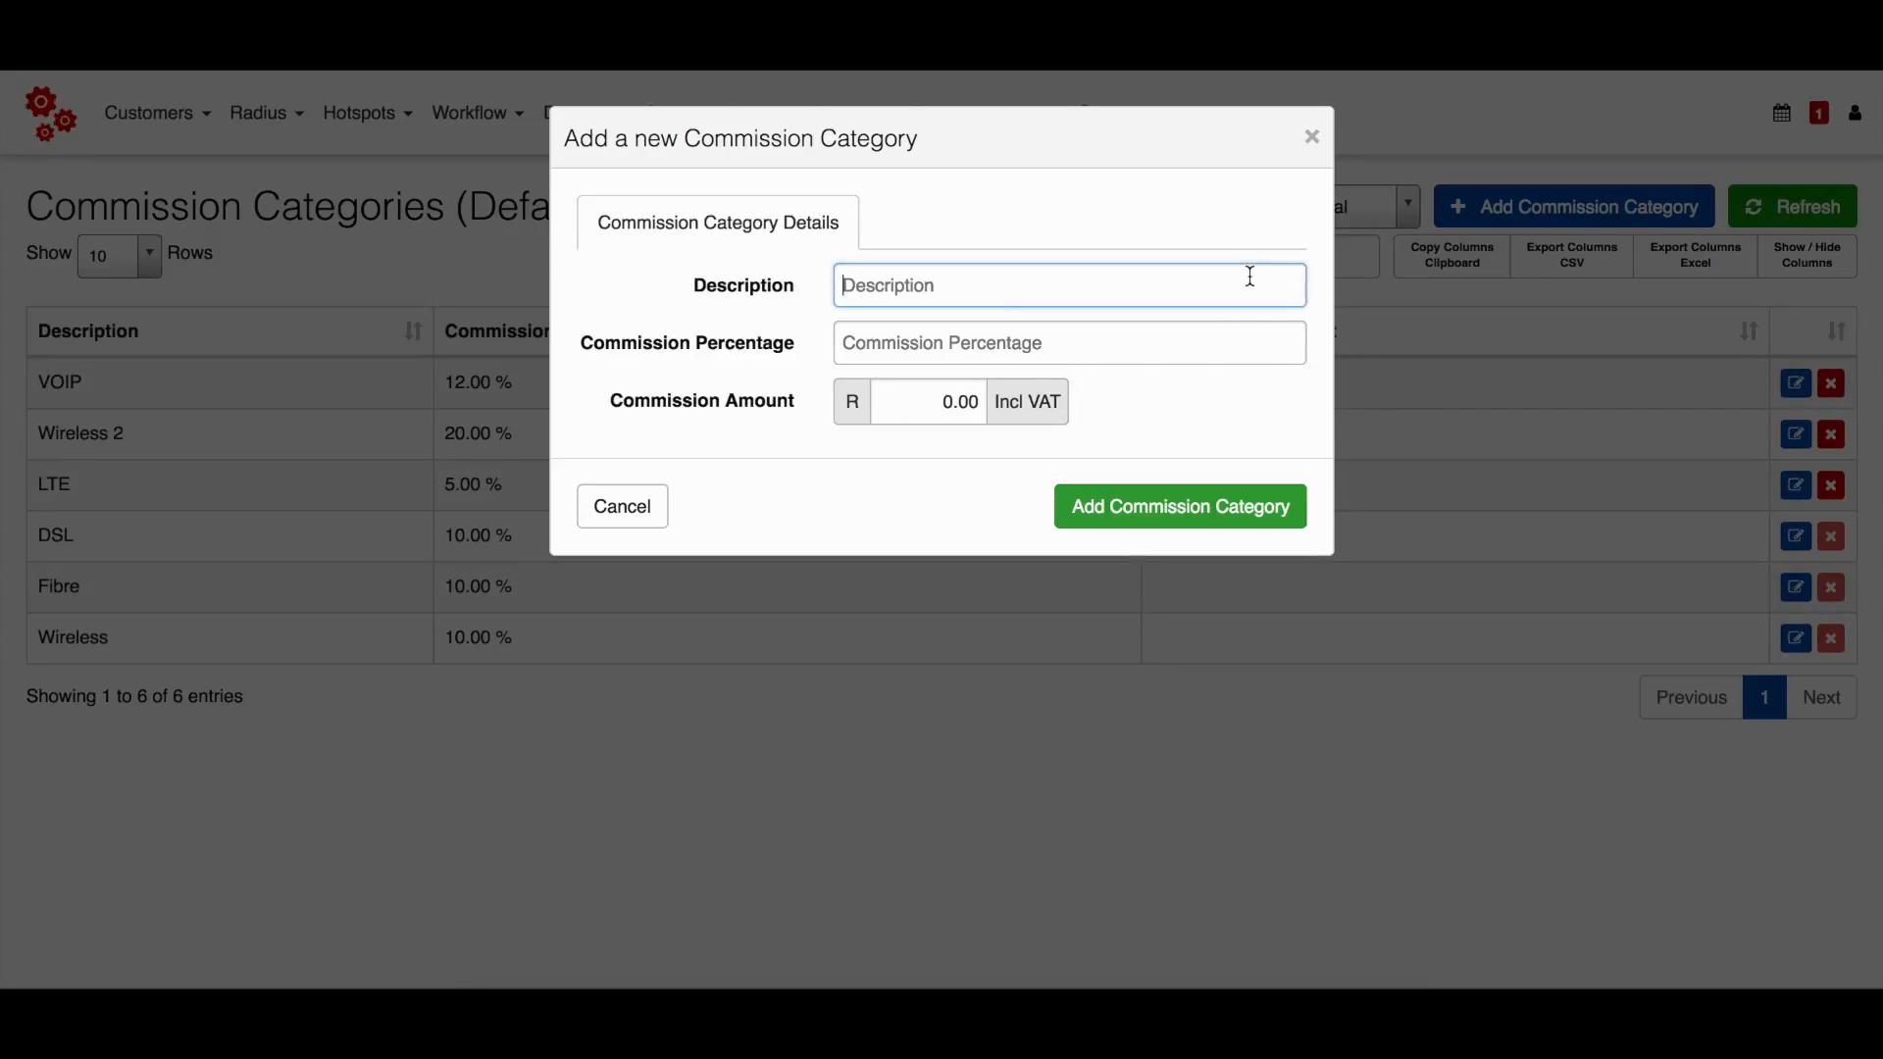
pyautogui.click(1240, 356)
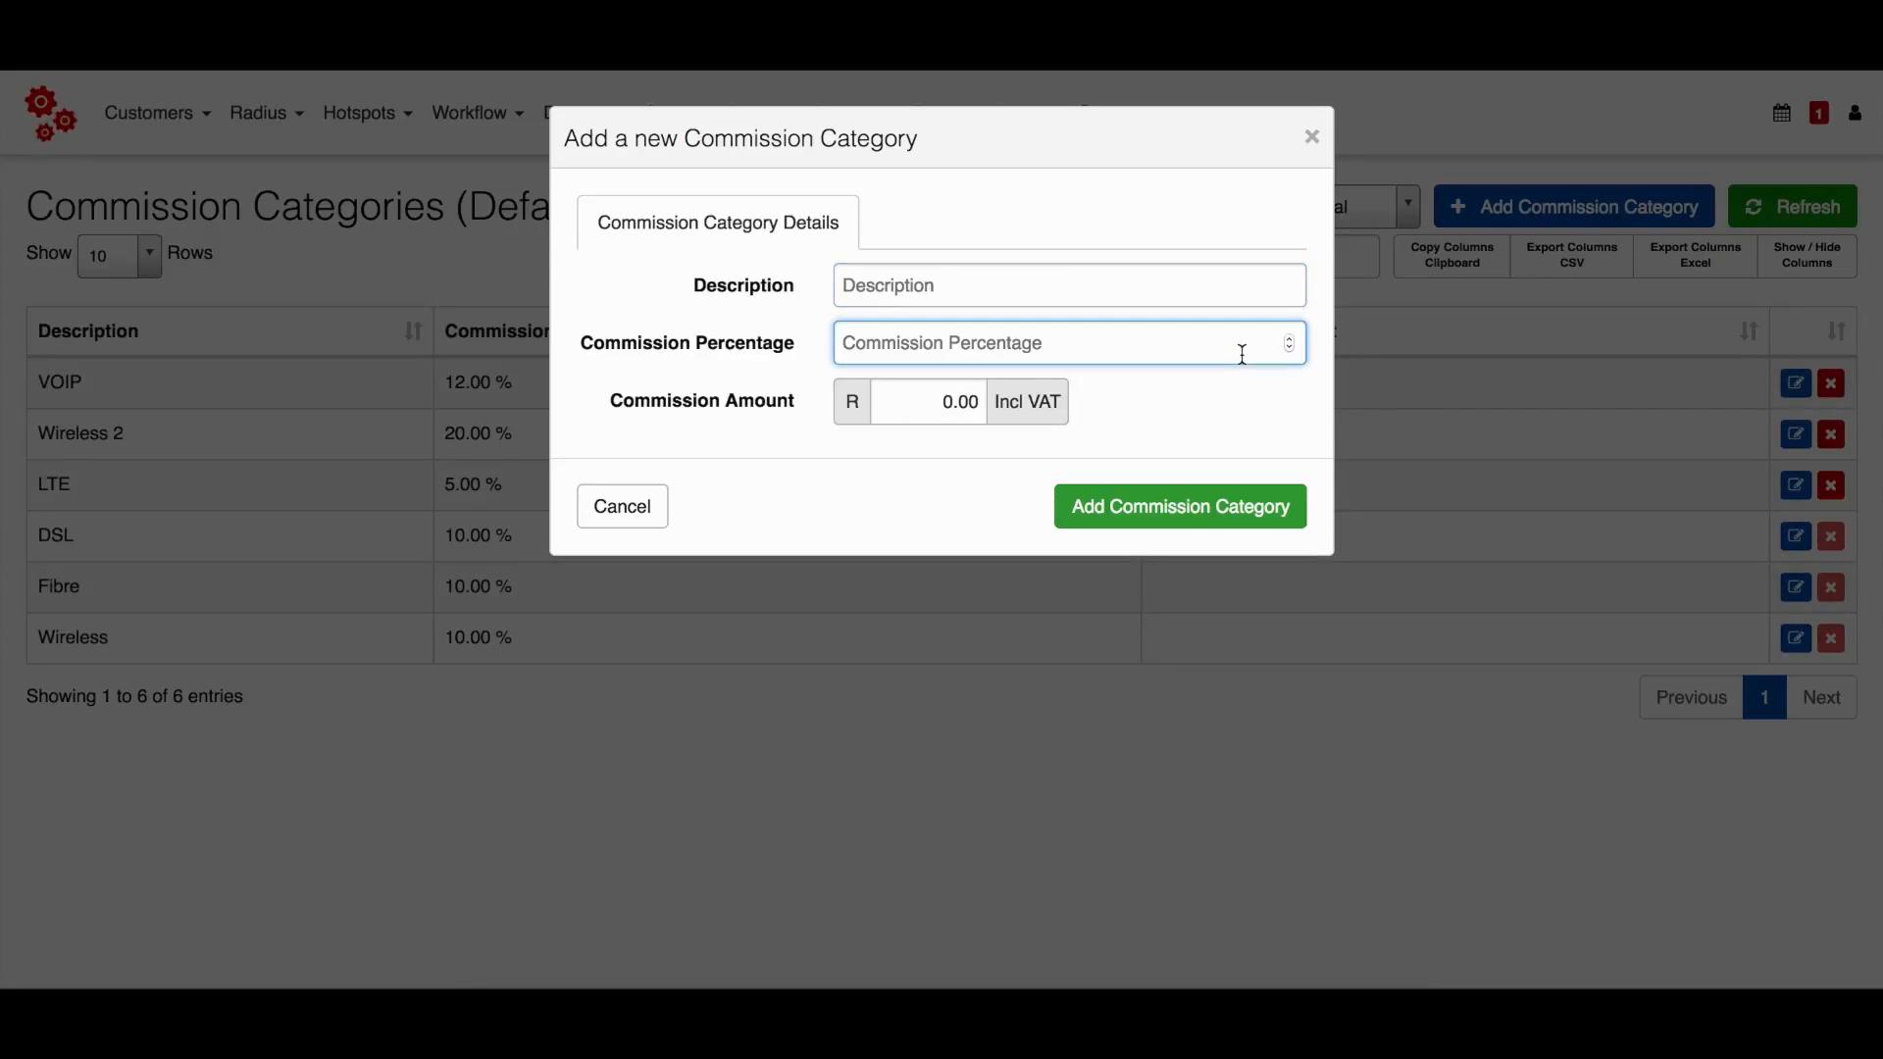
pyautogui.click(934, 402)
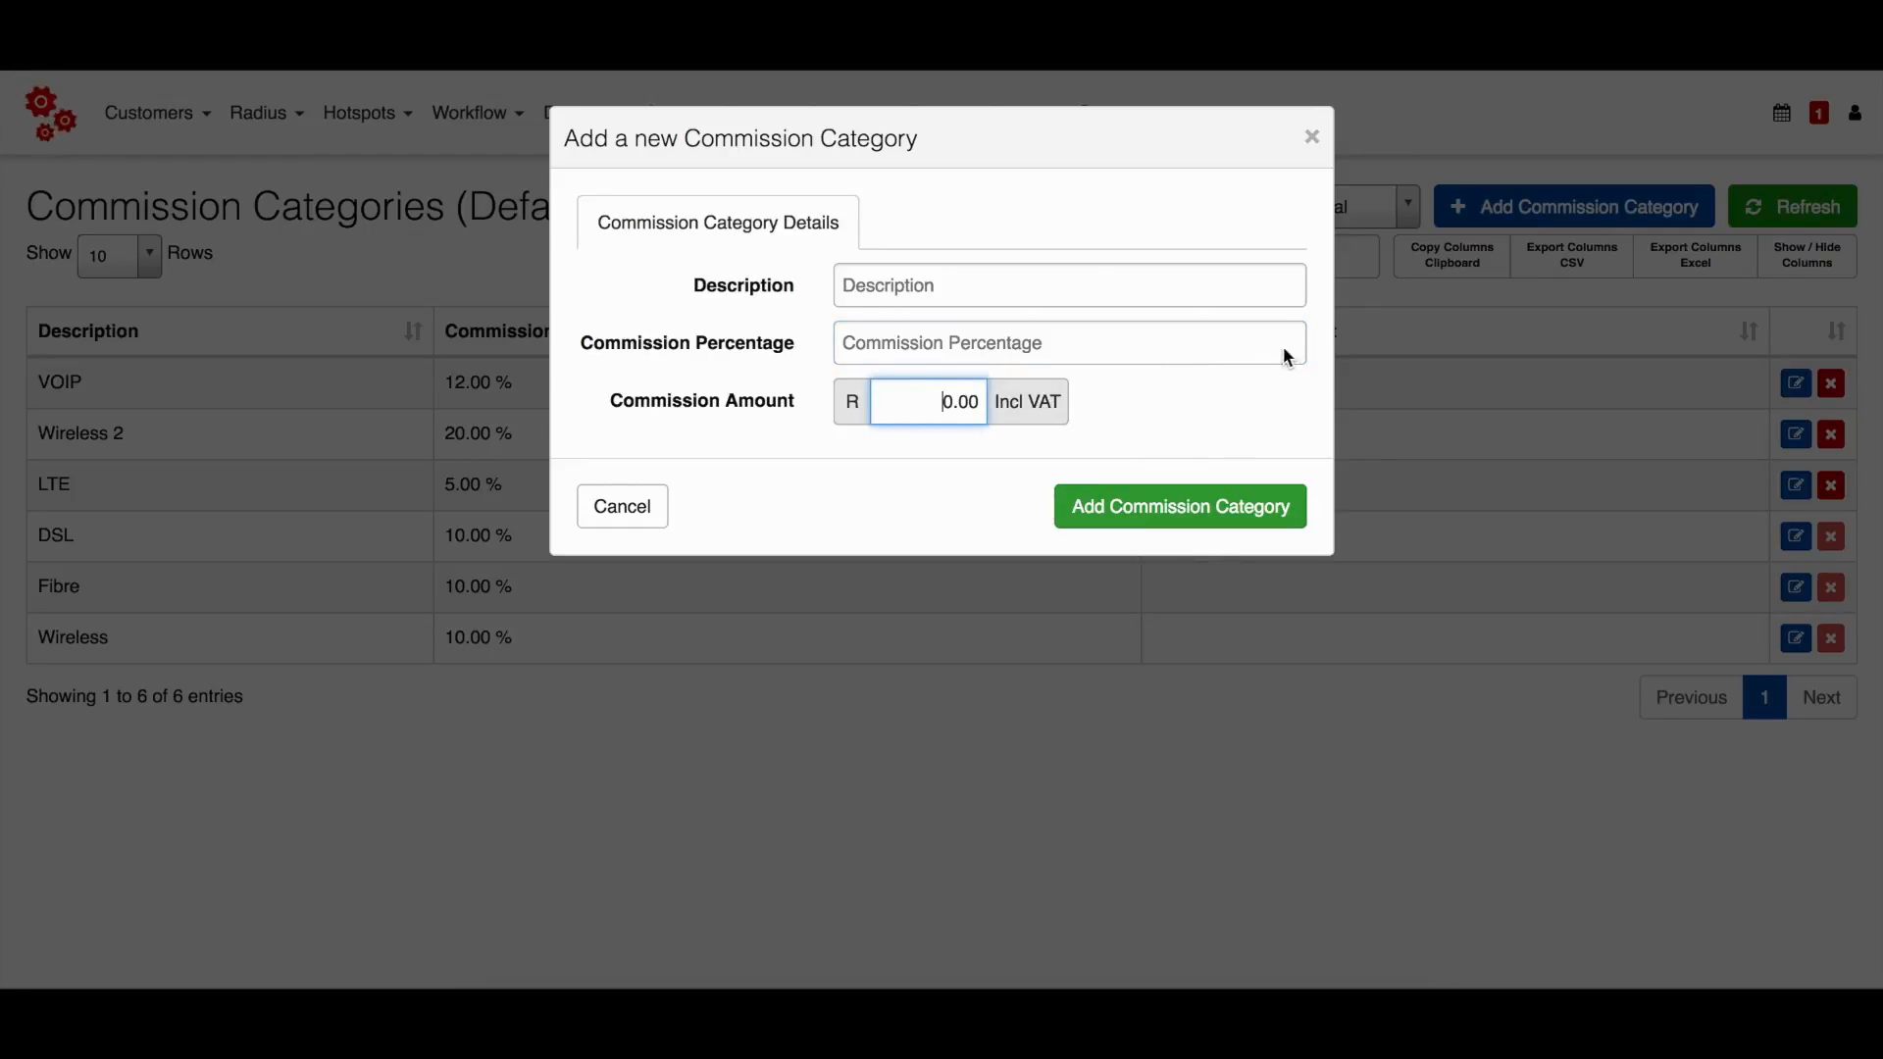
pyautogui.click(1313, 137)
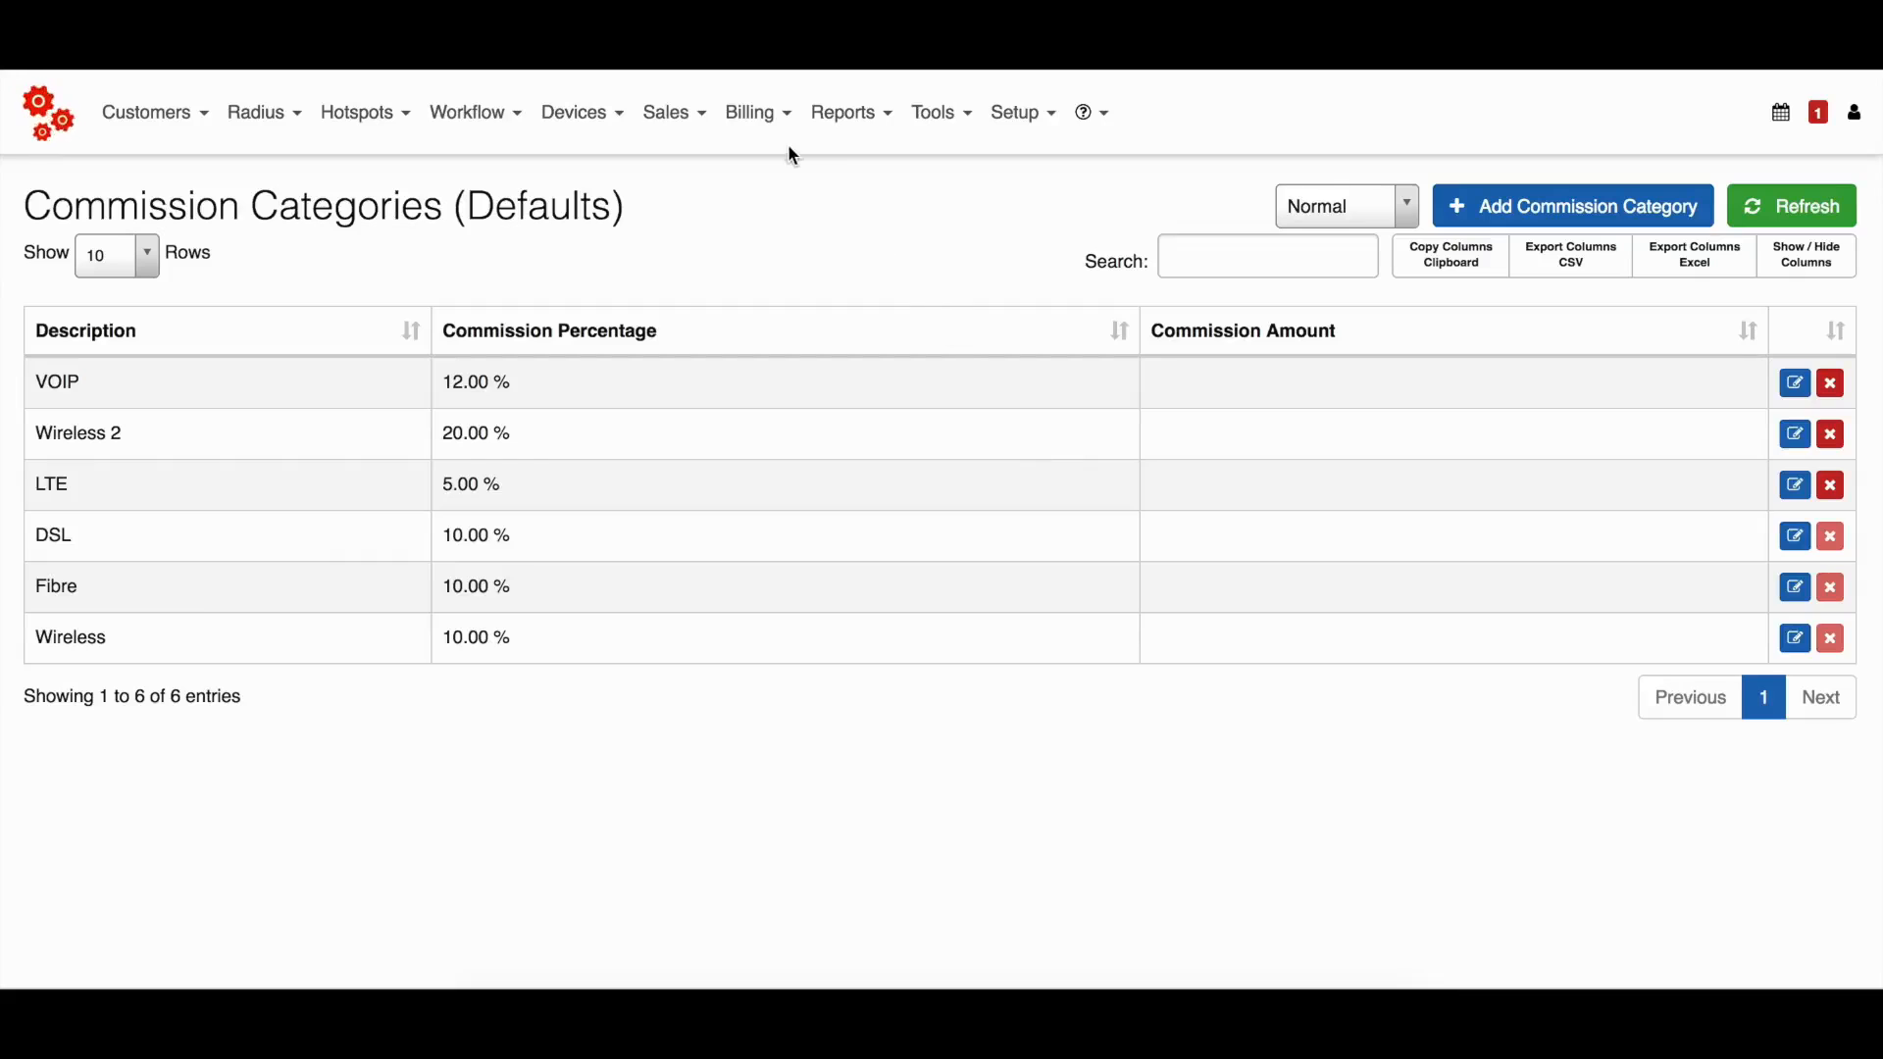
# Open the list of data products in the billing section.
pyautogui.click(762, 116)
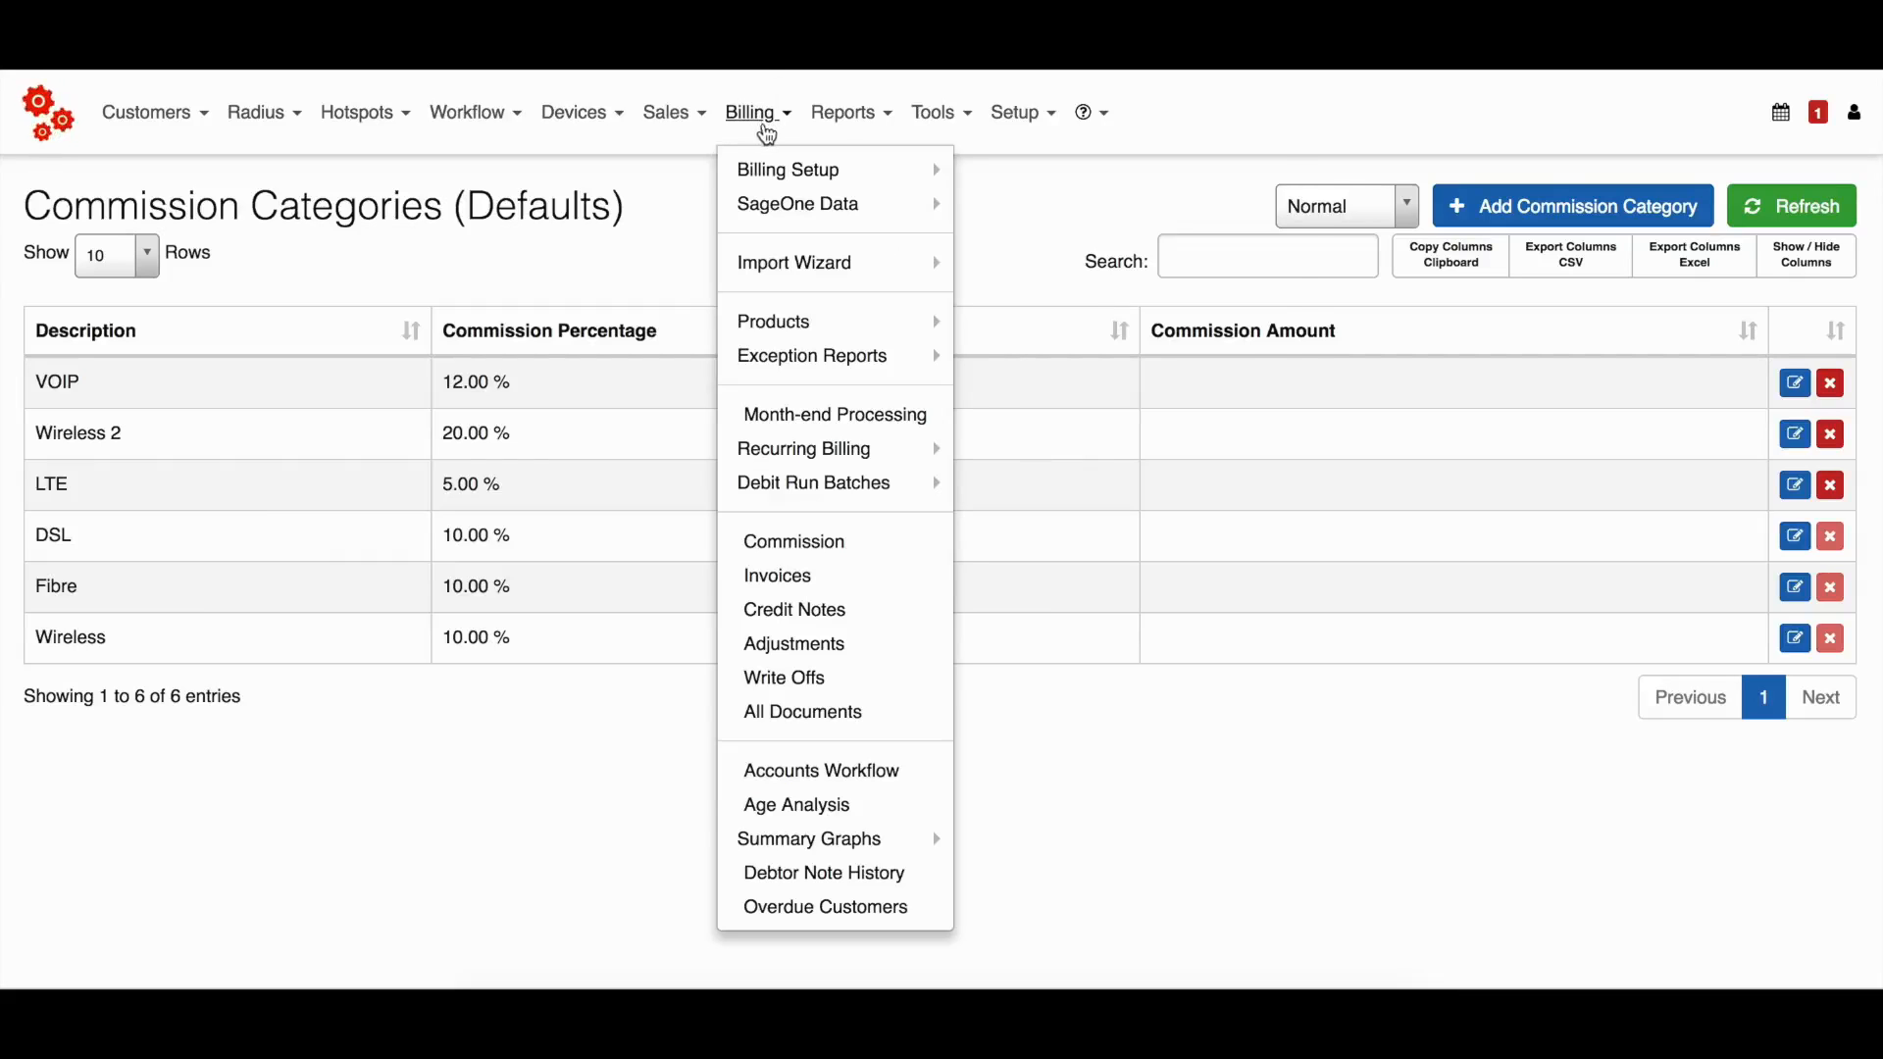
pyautogui.moveTo(845, 324)
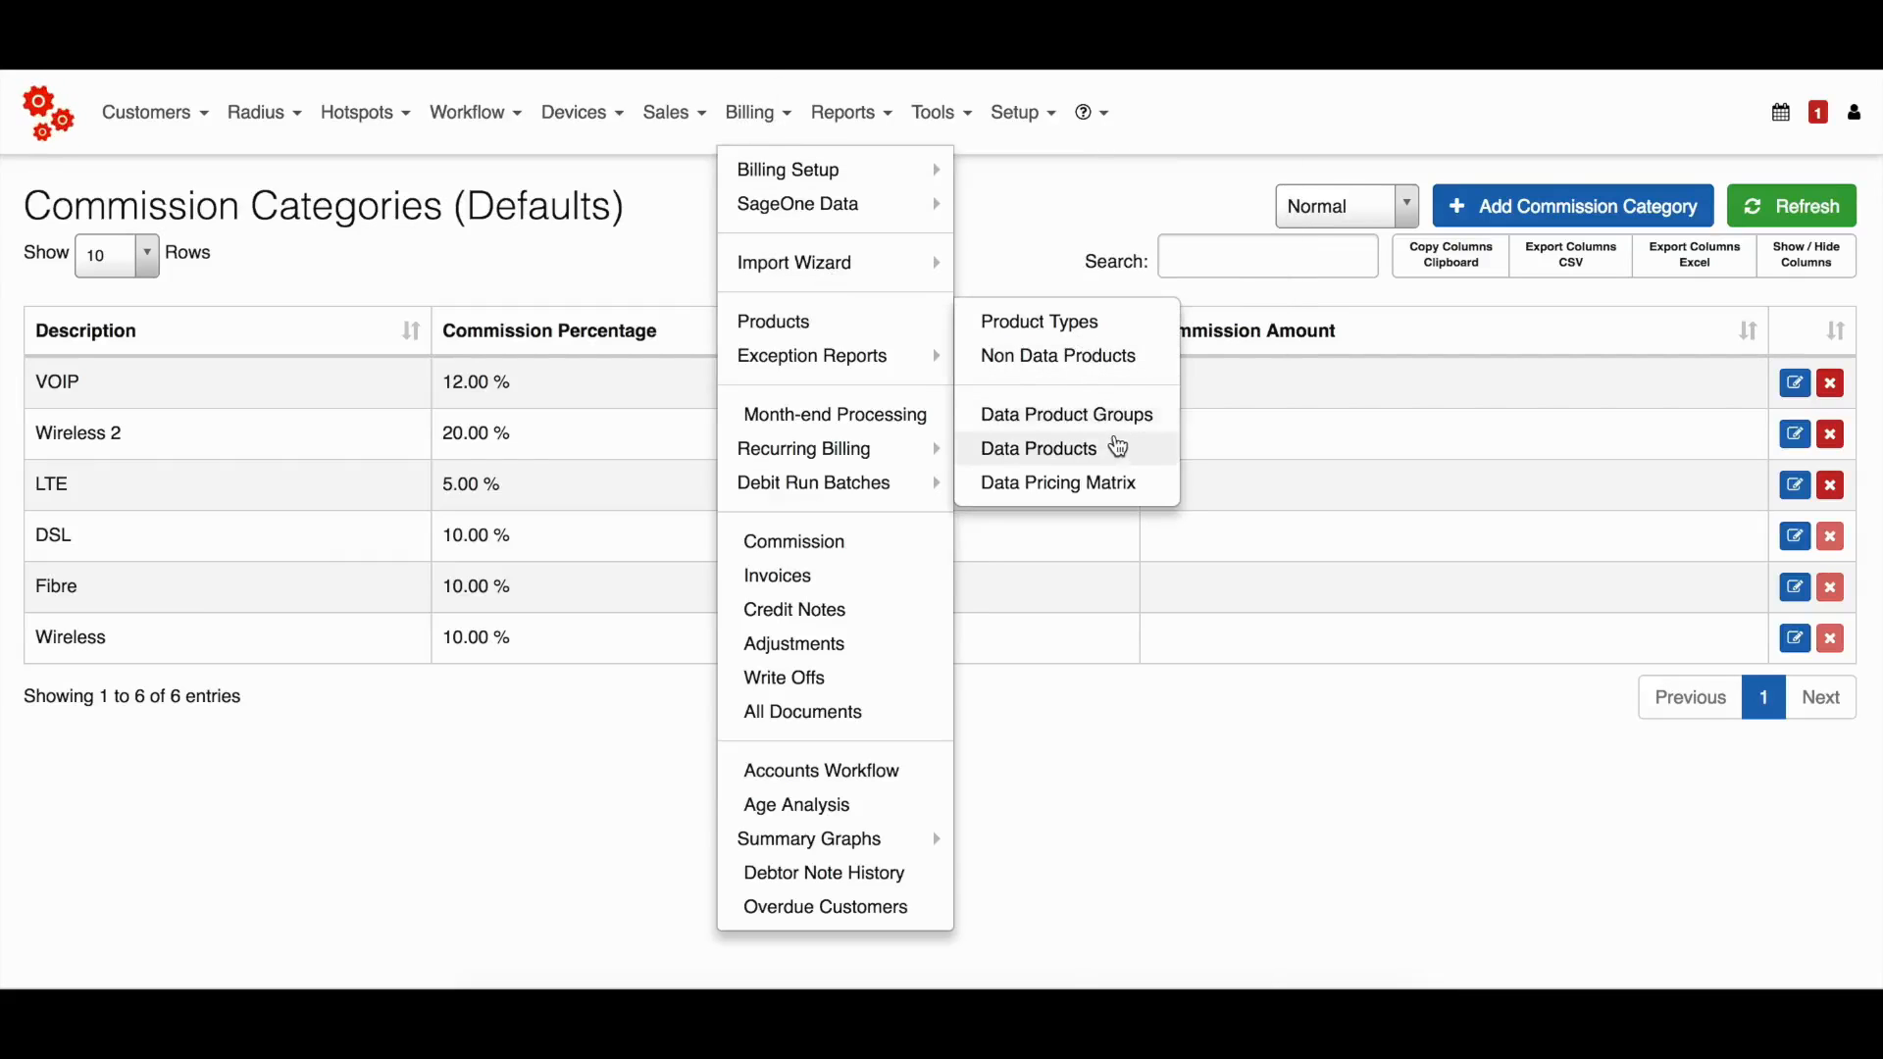
pyautogui.click(1117, 444)
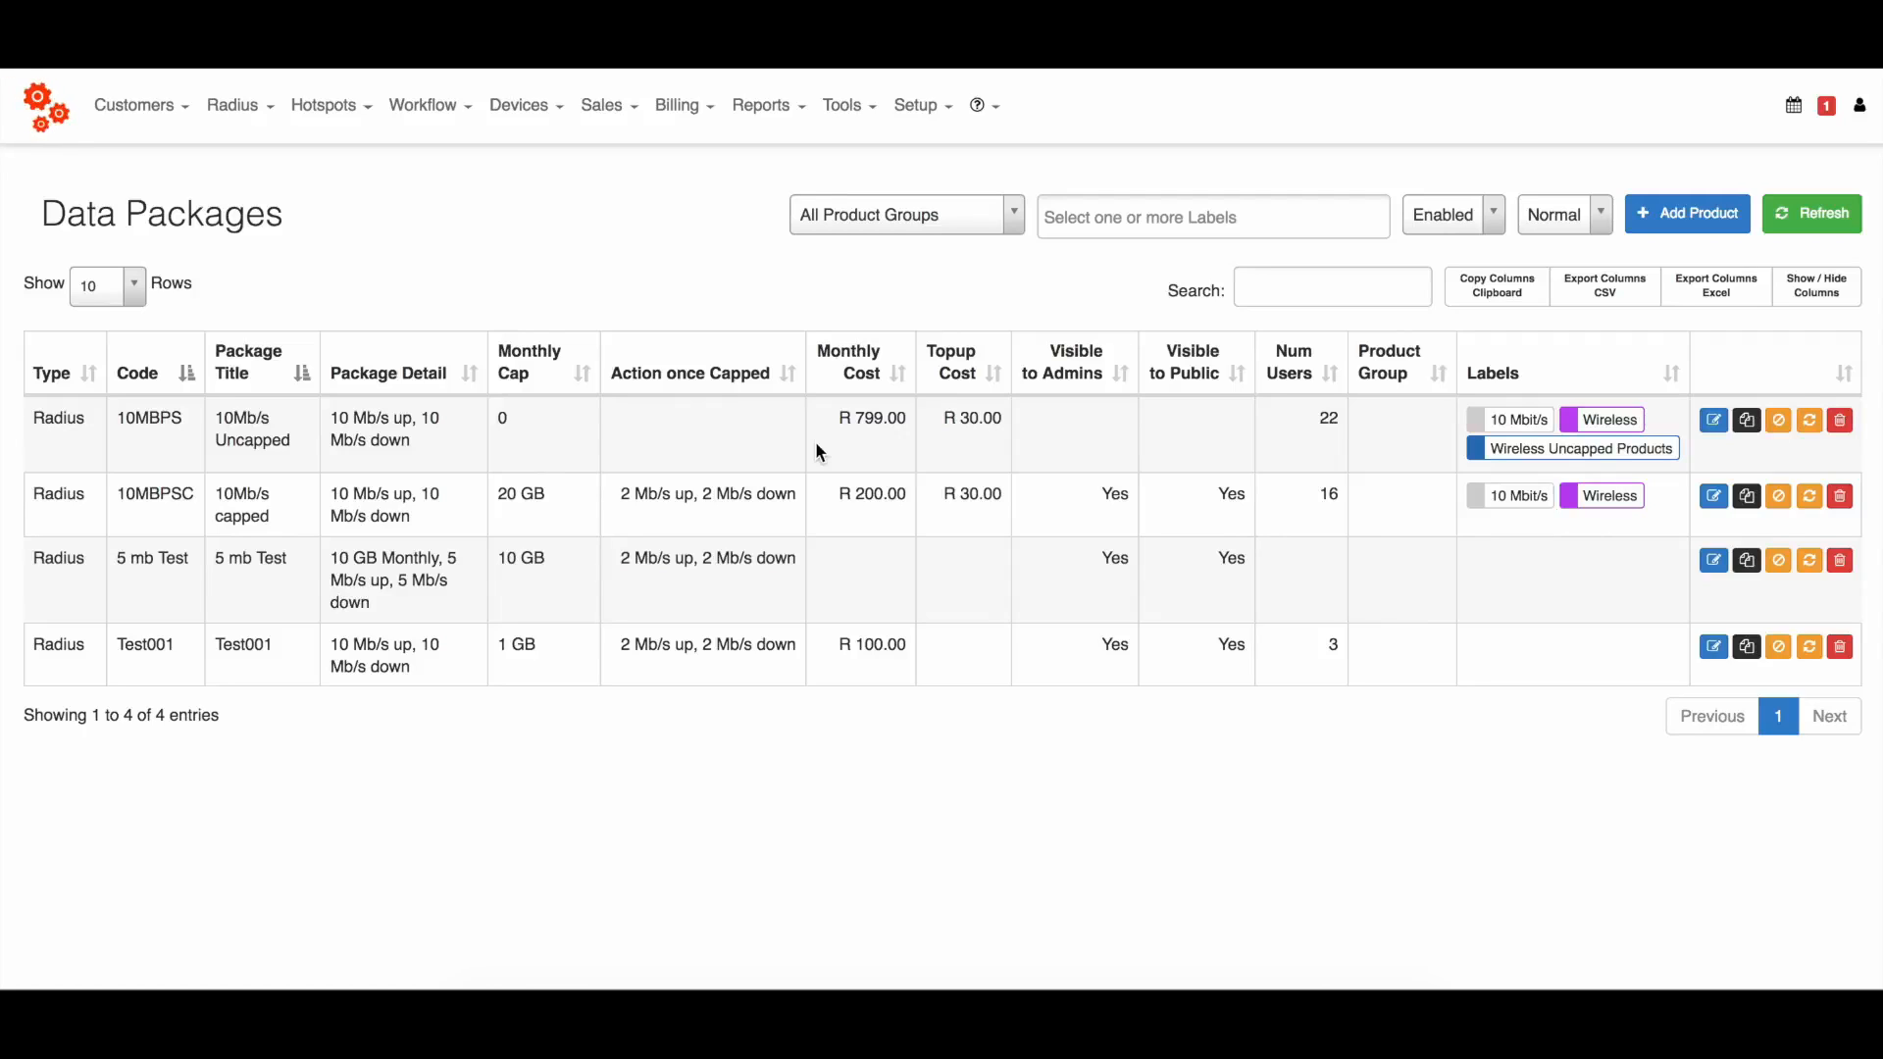
# Edit the 10MBPS data package and make it visible to both admin users and customers.
pyautogui.click(1708, 429)
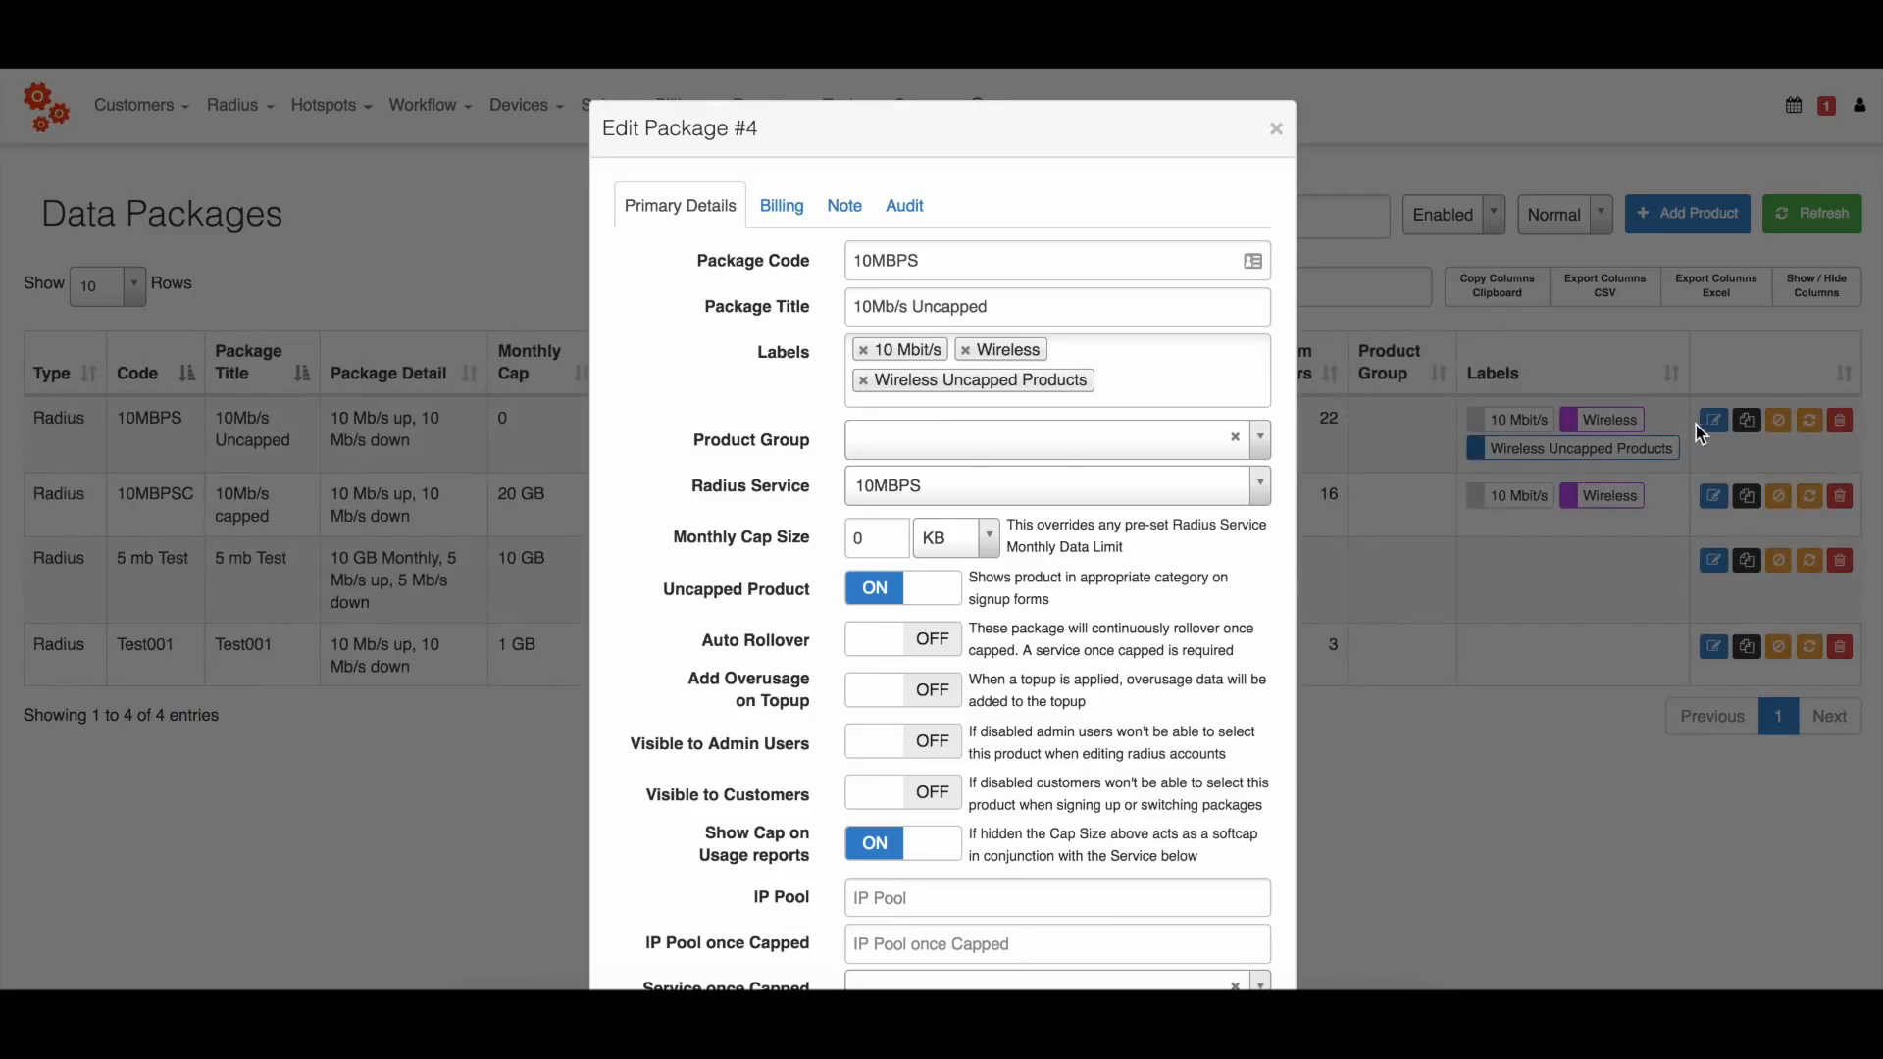
pyautogui.scroll(-2, 777, 379)
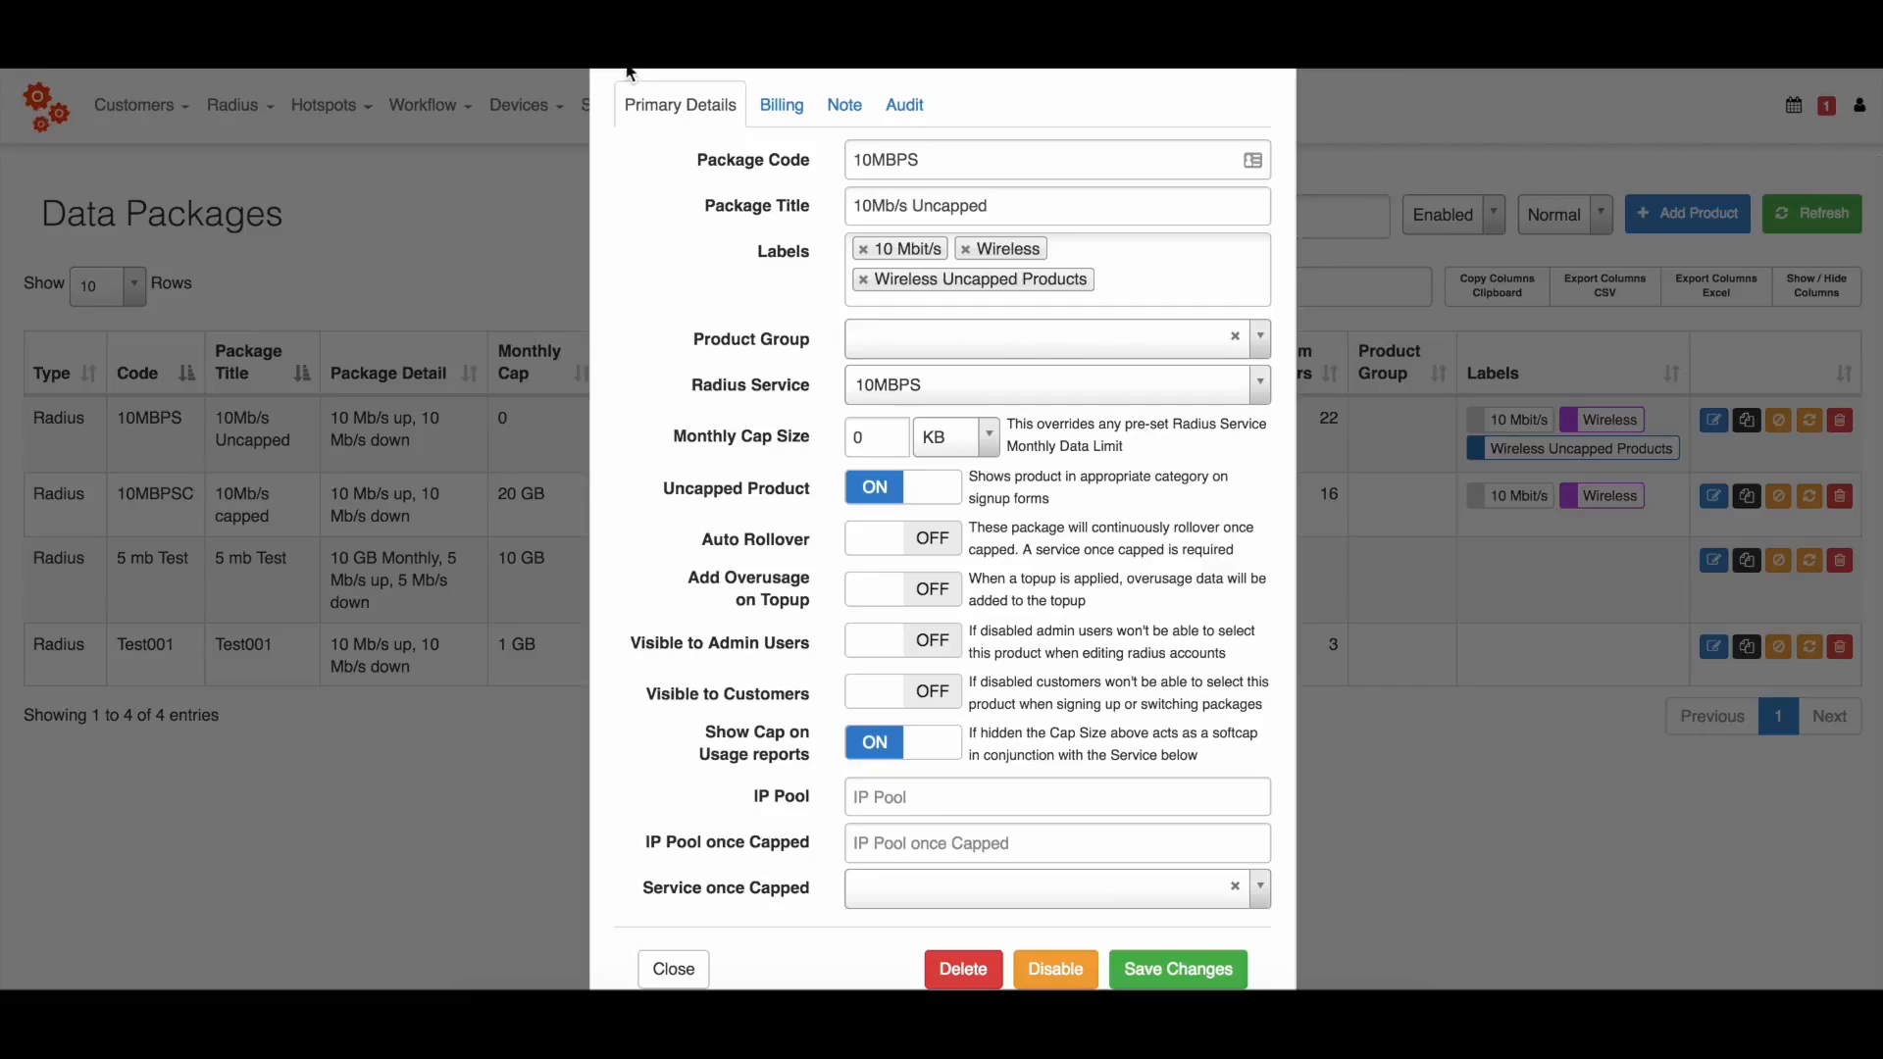
pyautogui.scroll(-1, 739, 128)
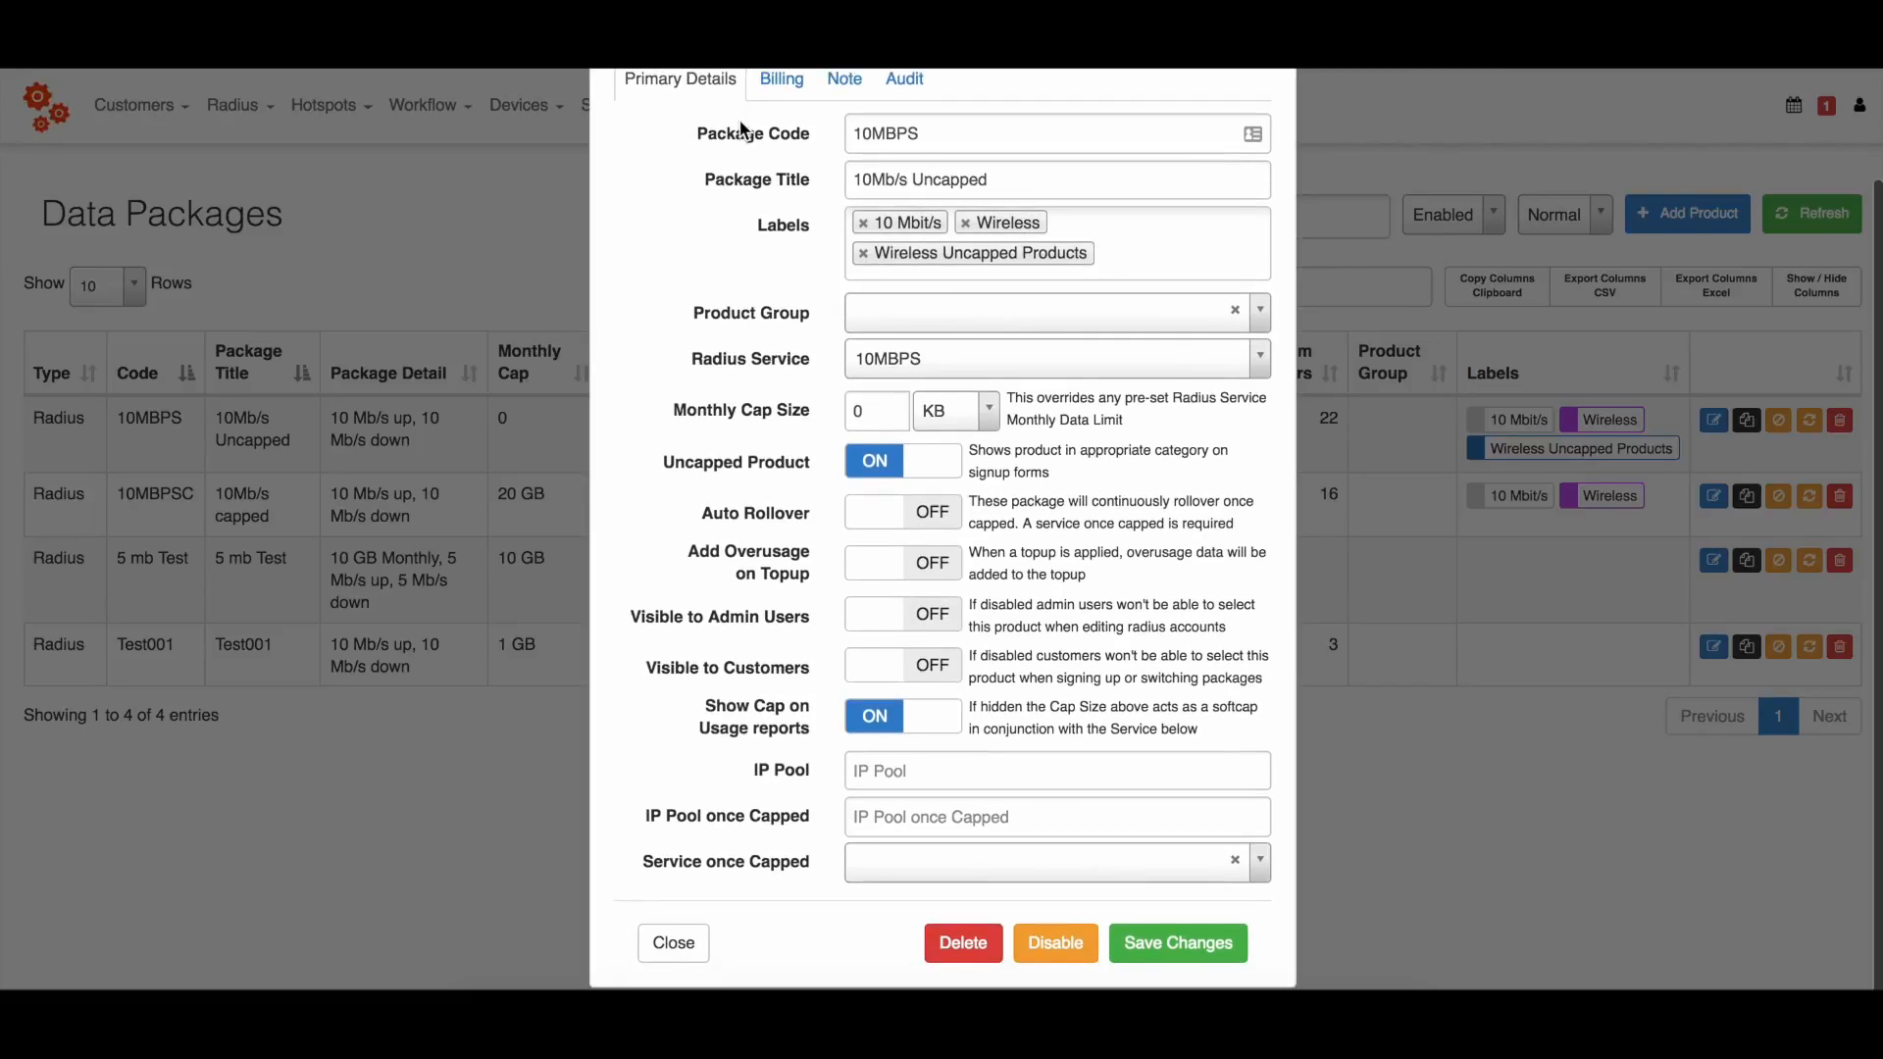
pyautogui.click(934, 625)
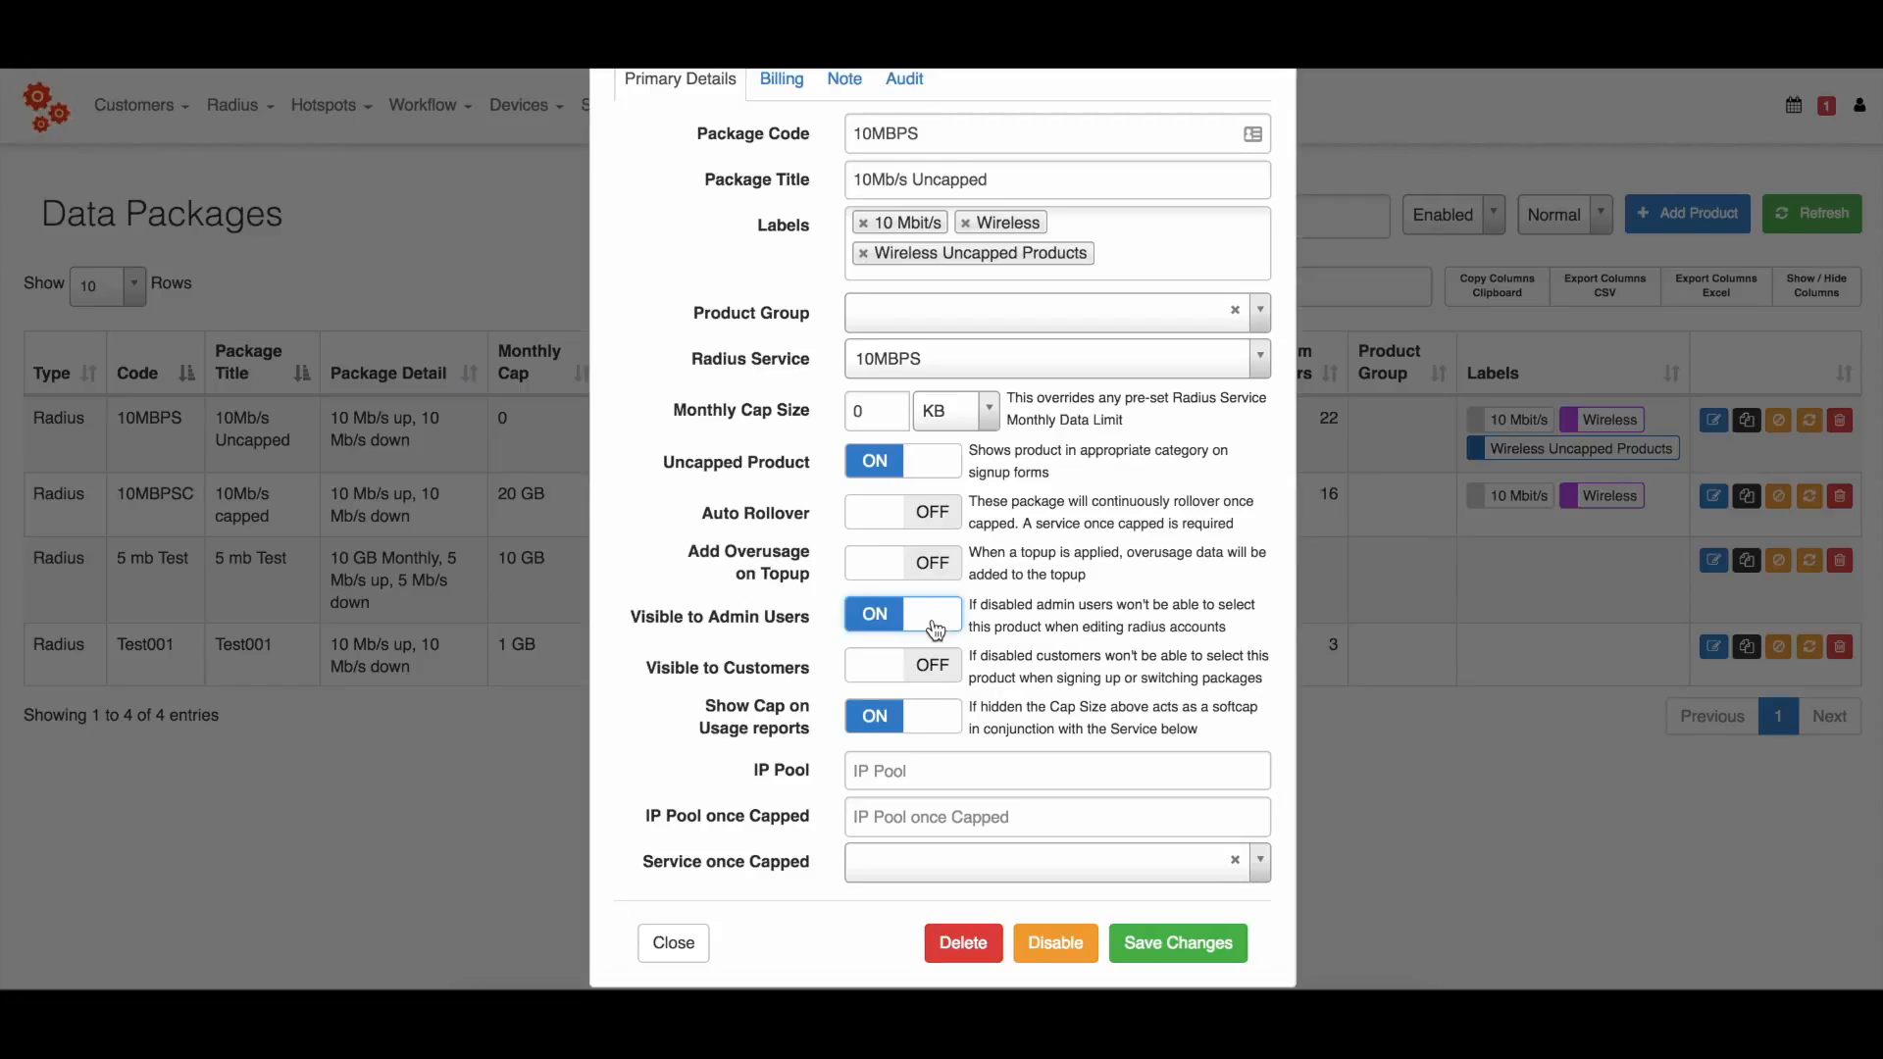
pyautogui.click(931, 677)
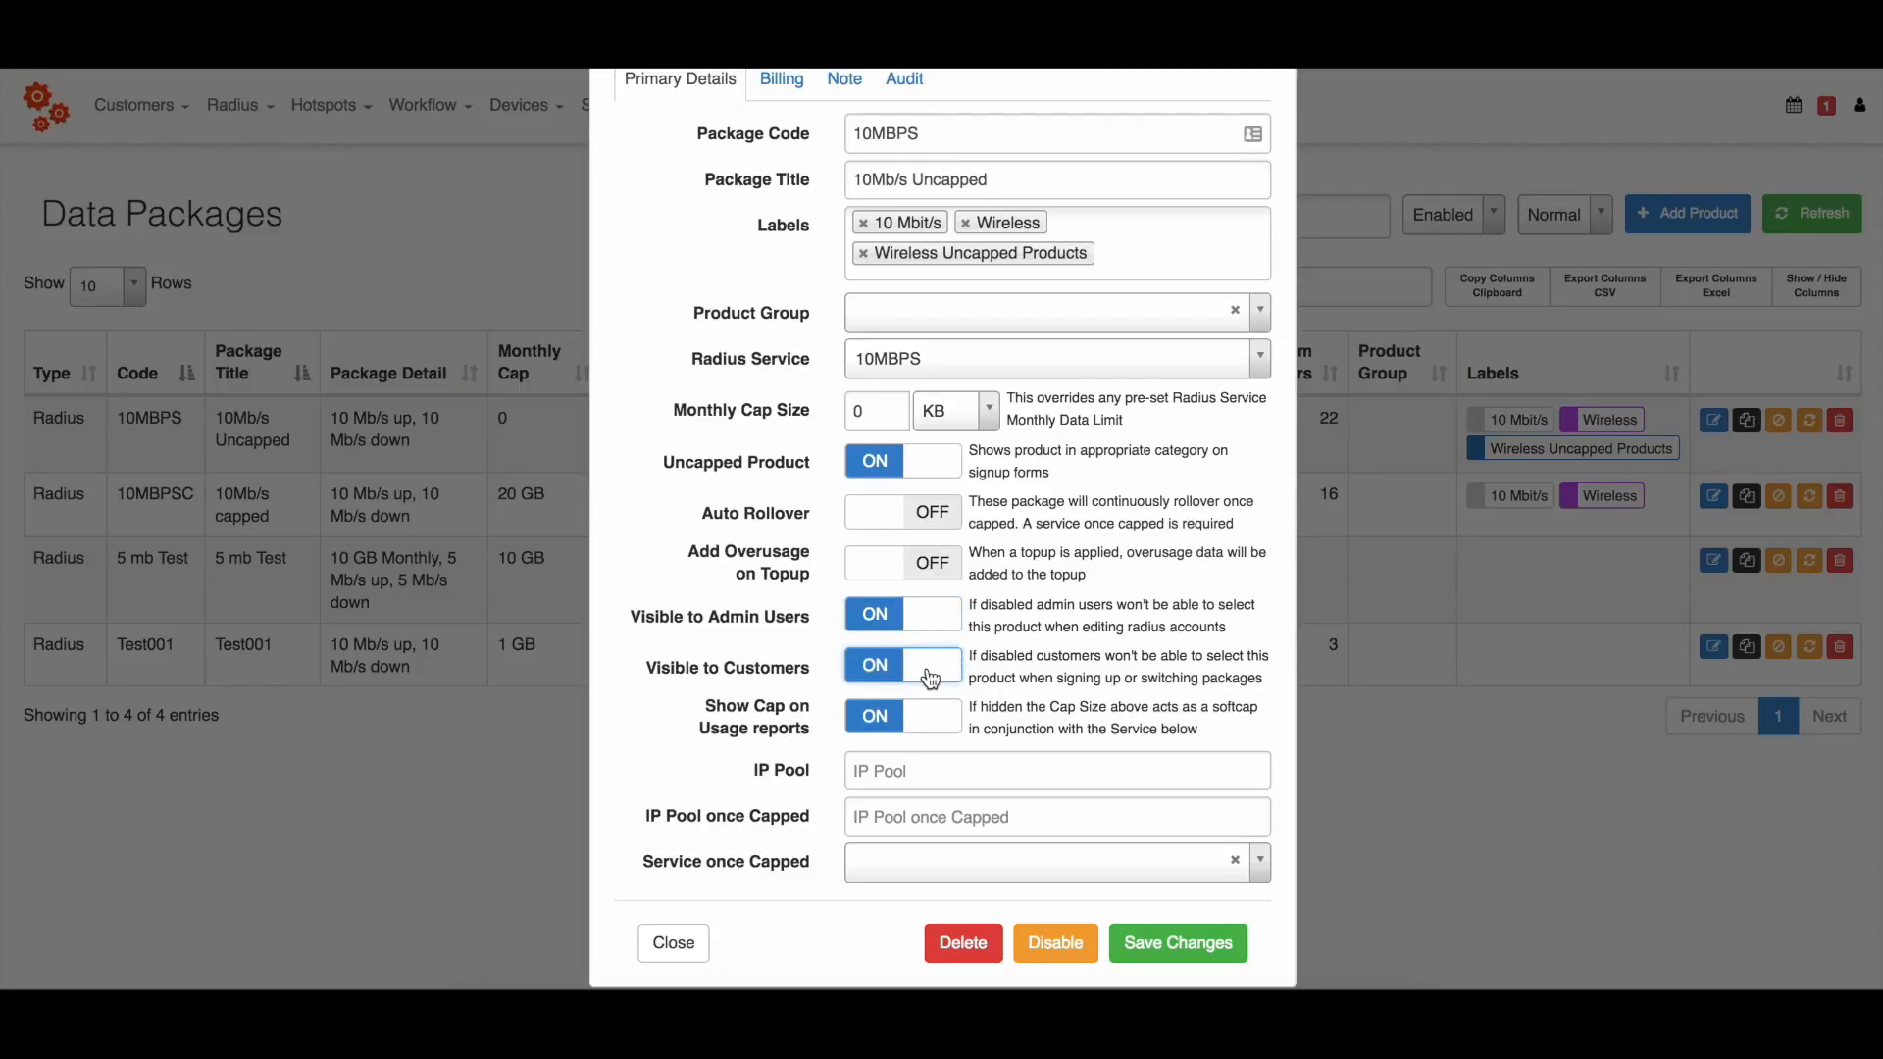
pyautogui.scroll(3, 732, 587)
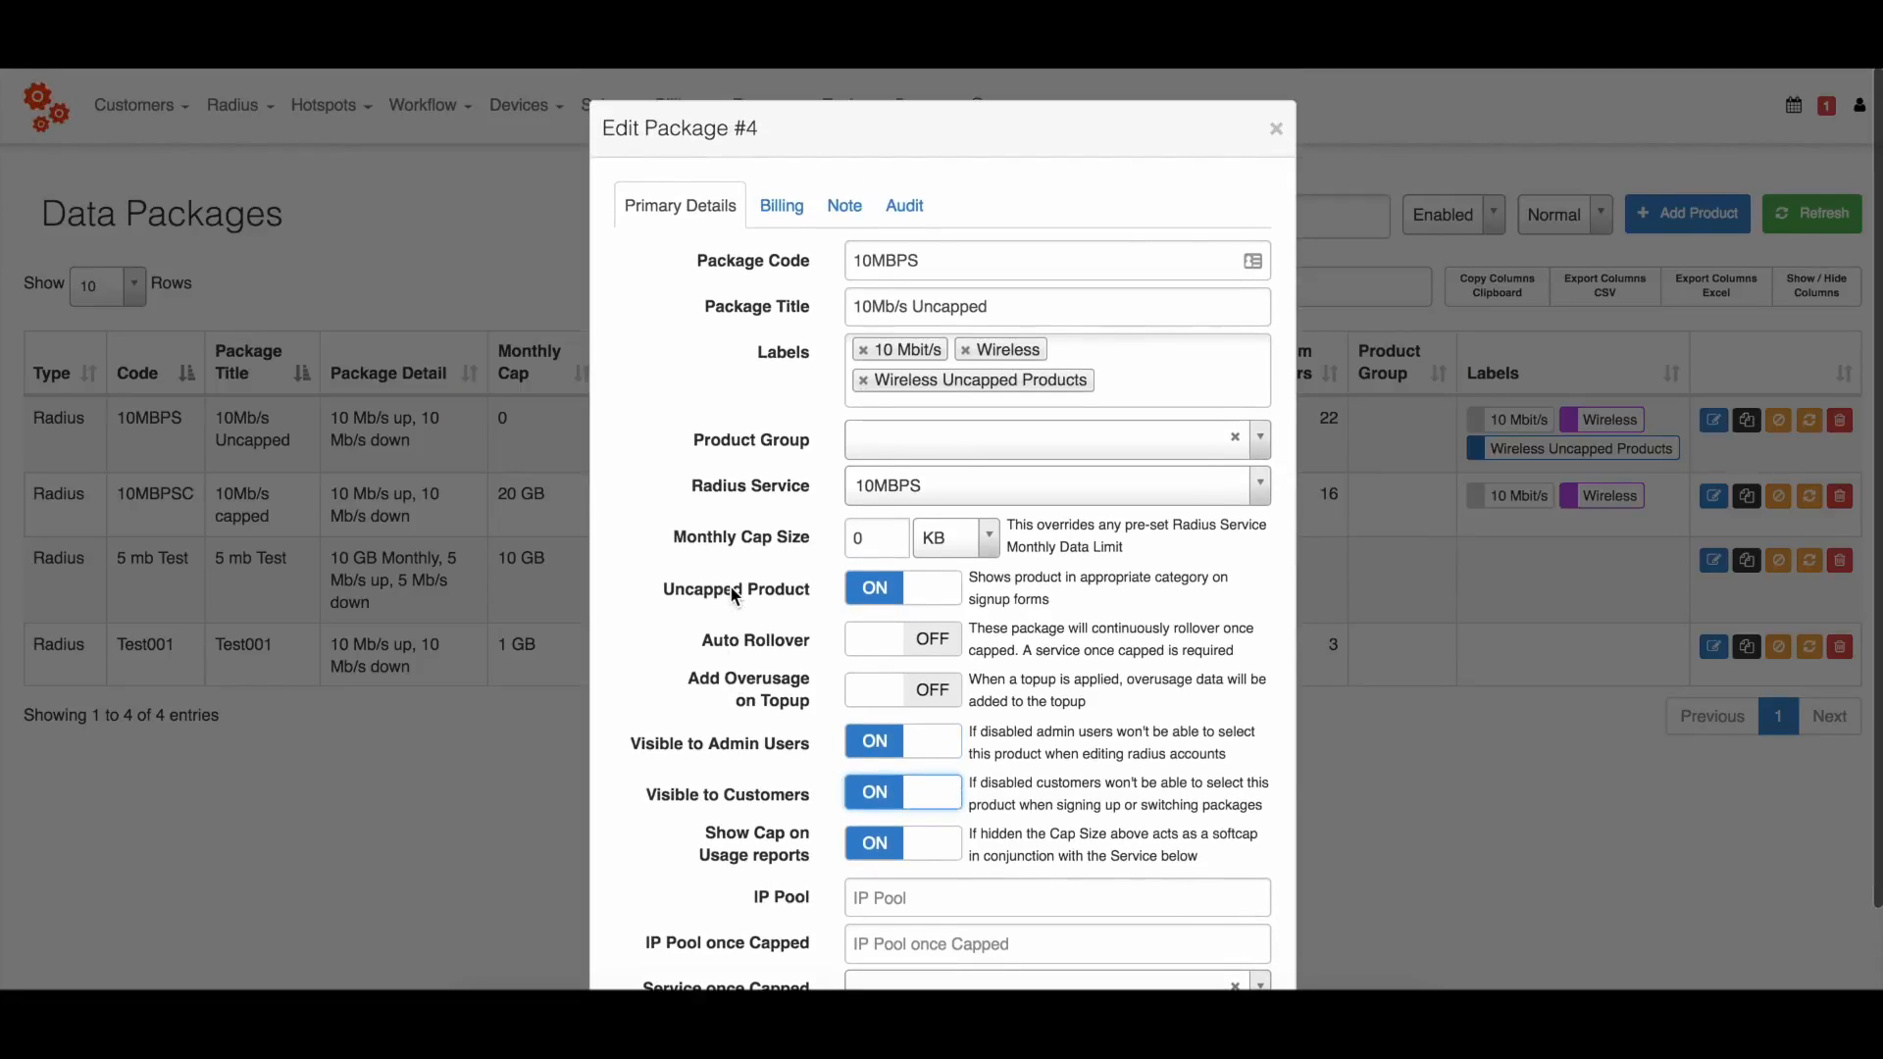
# Assign the Wireless - 10.00 % commission category to the 10MBPS package's billing details and save the package.
pyautogui.click(775, 216)
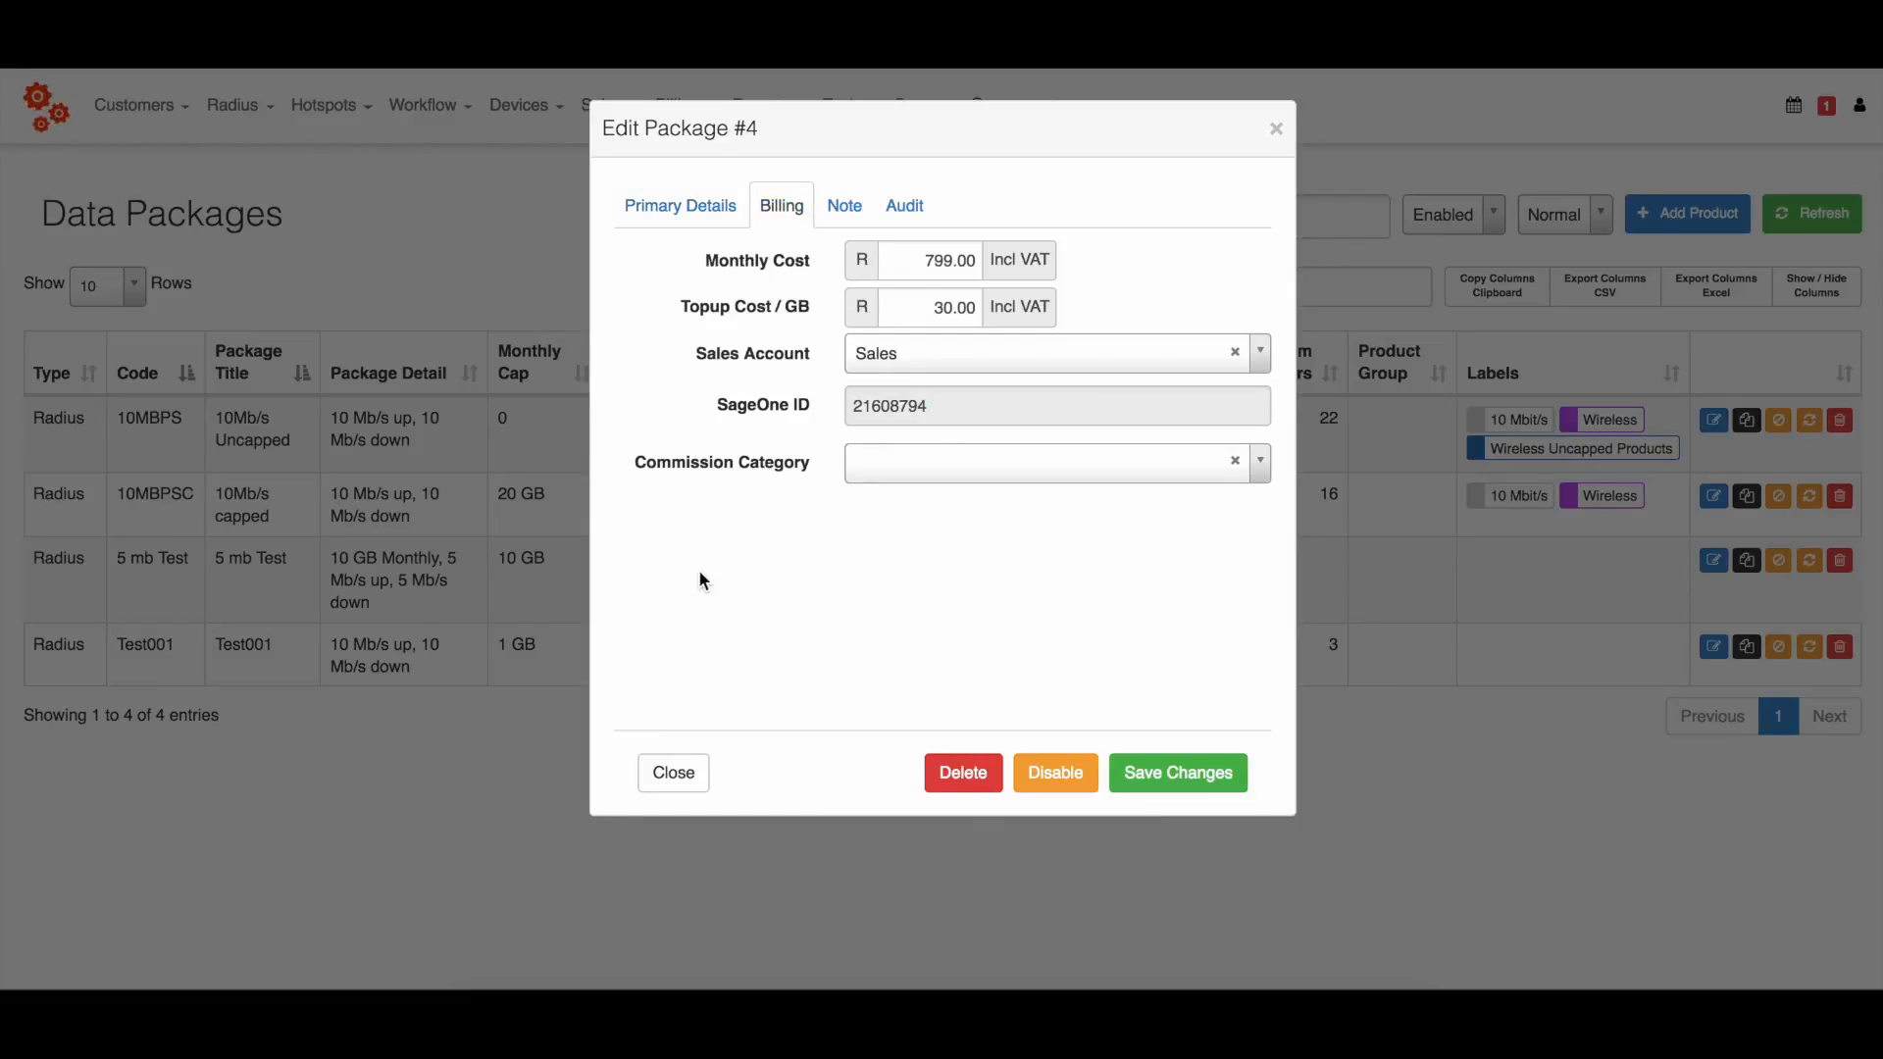
pyautogui.click(954, 473)
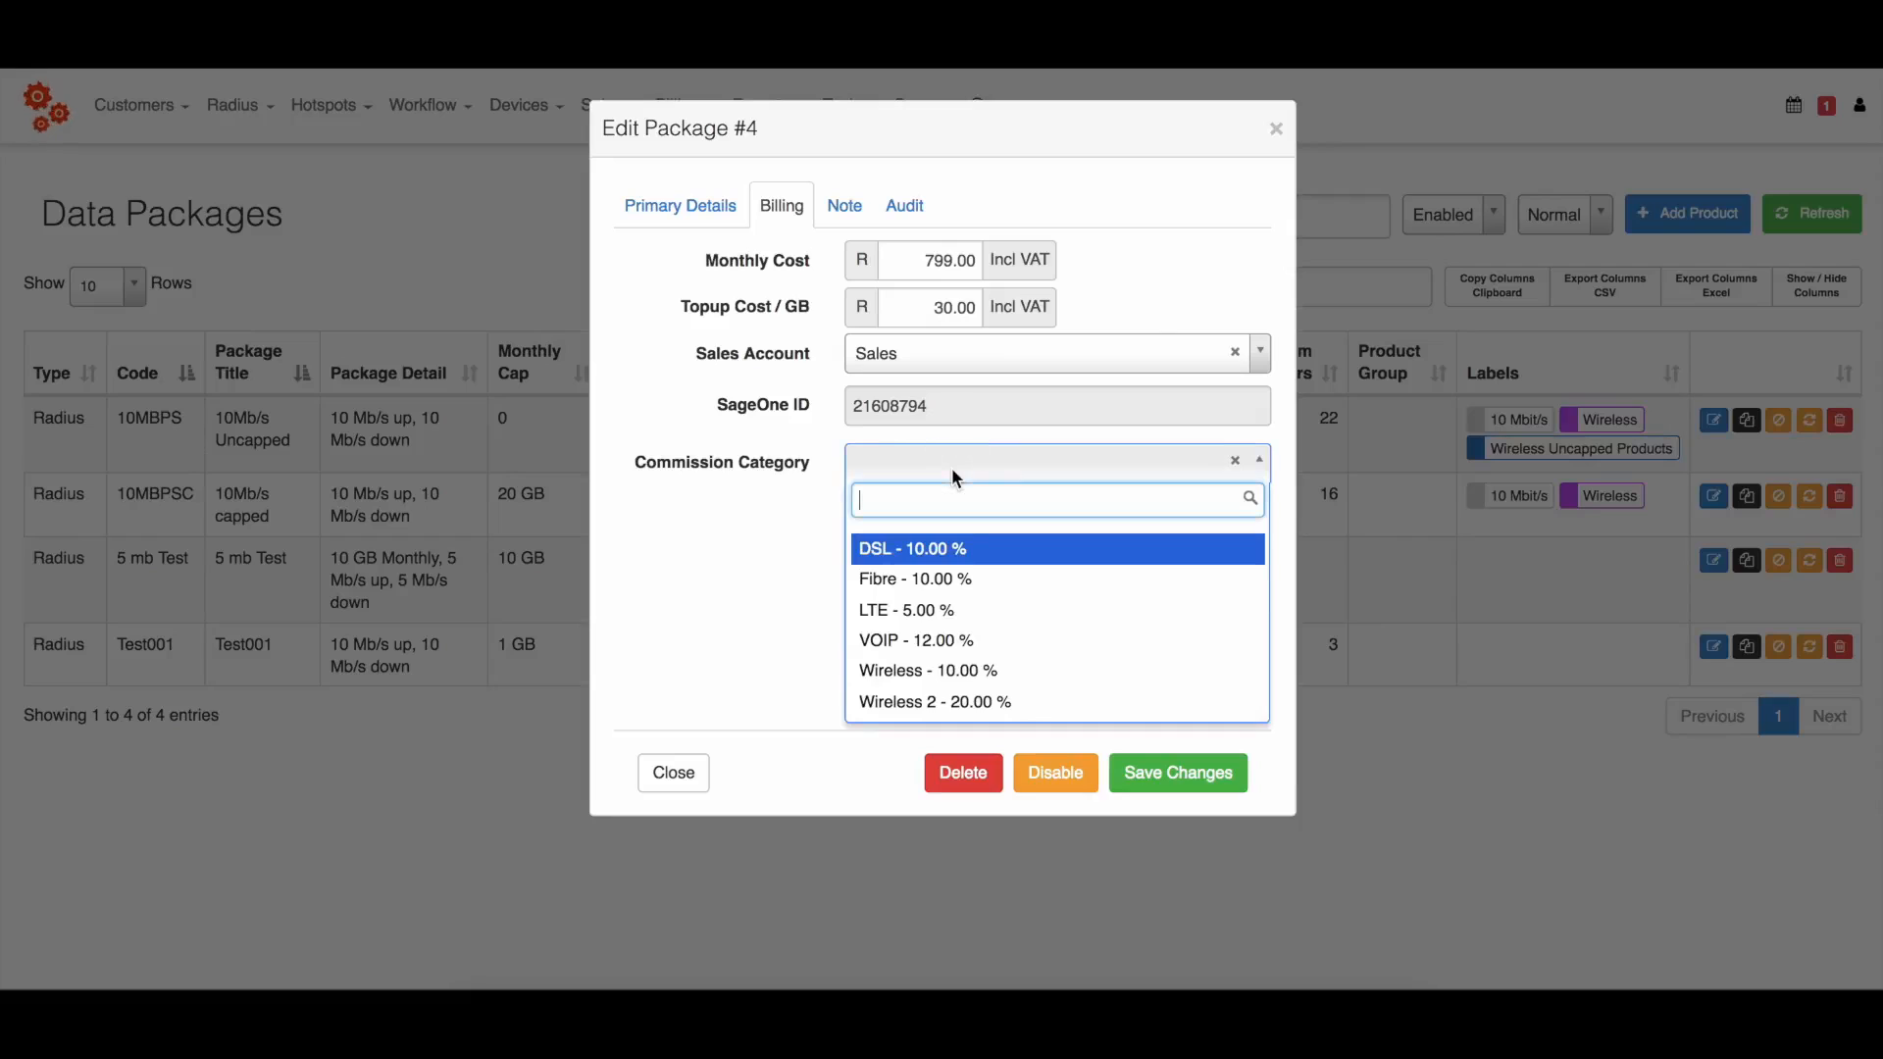
pyautogui.click(1018, 673)
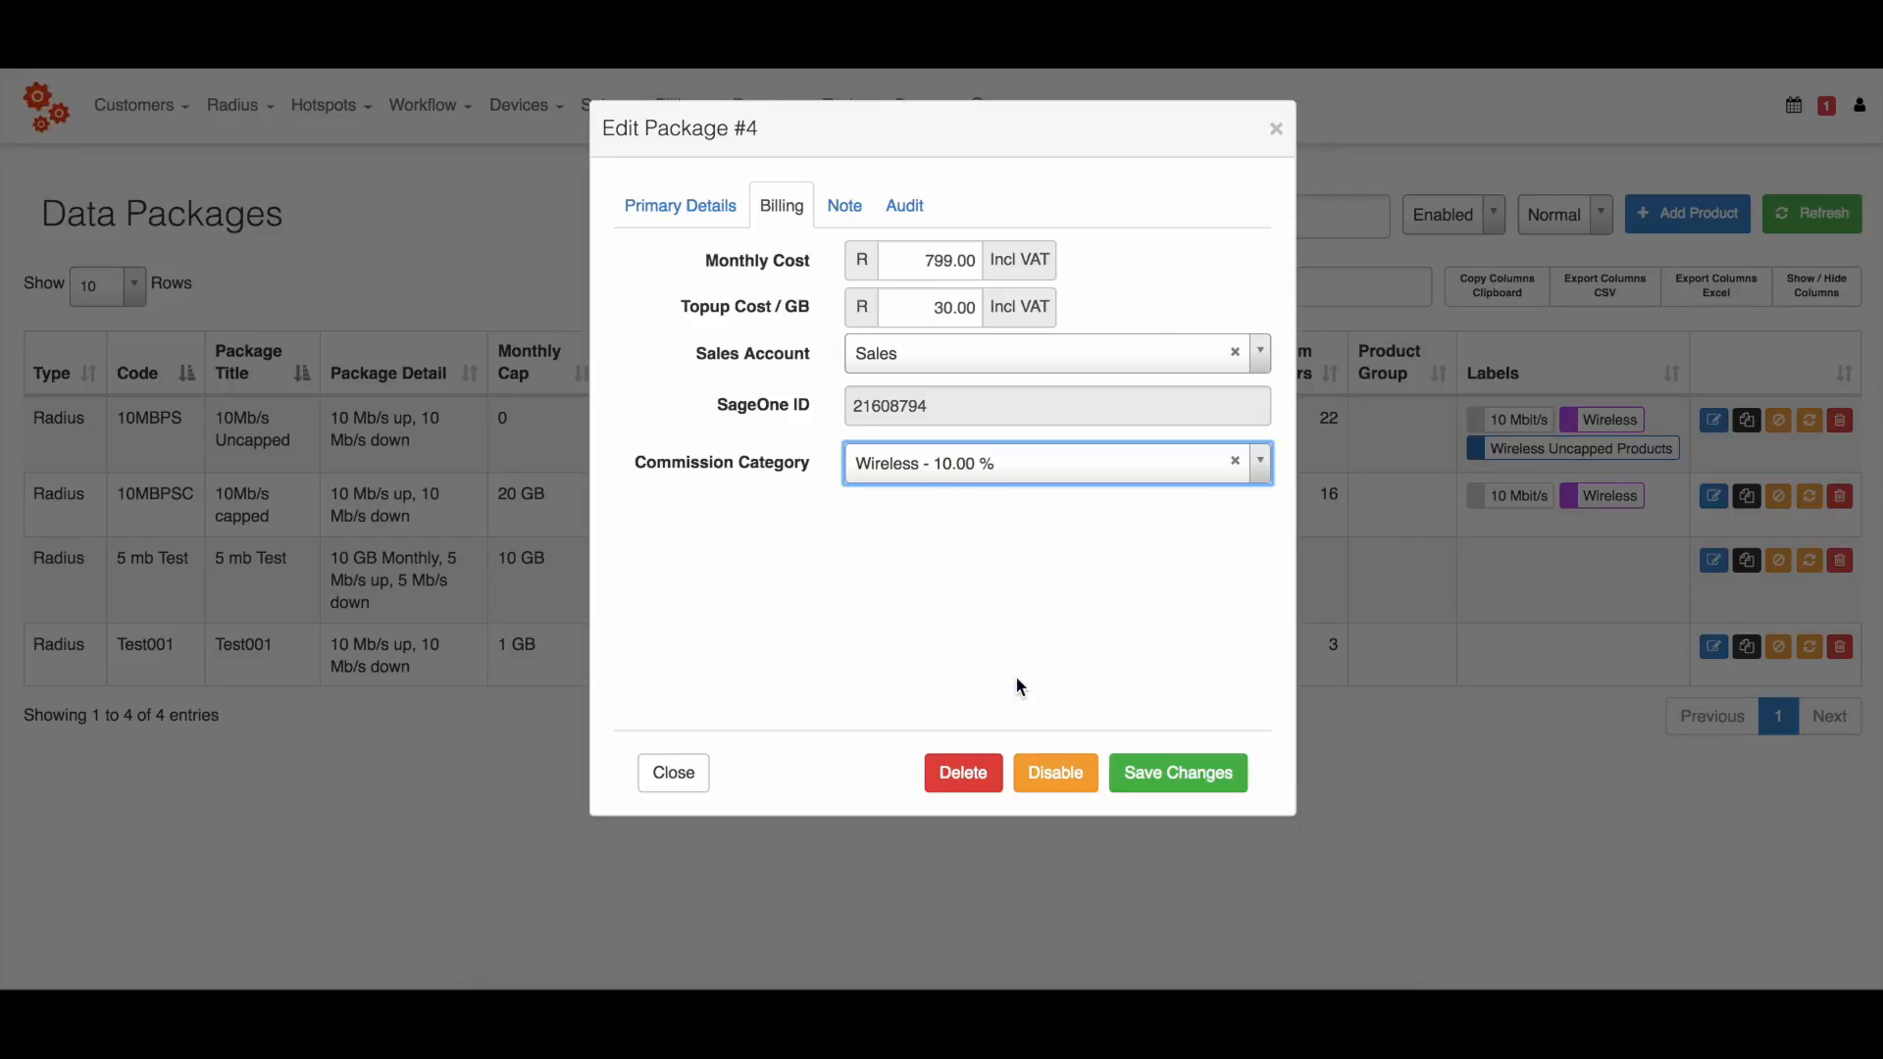
pyautogui.click(1181, 775)
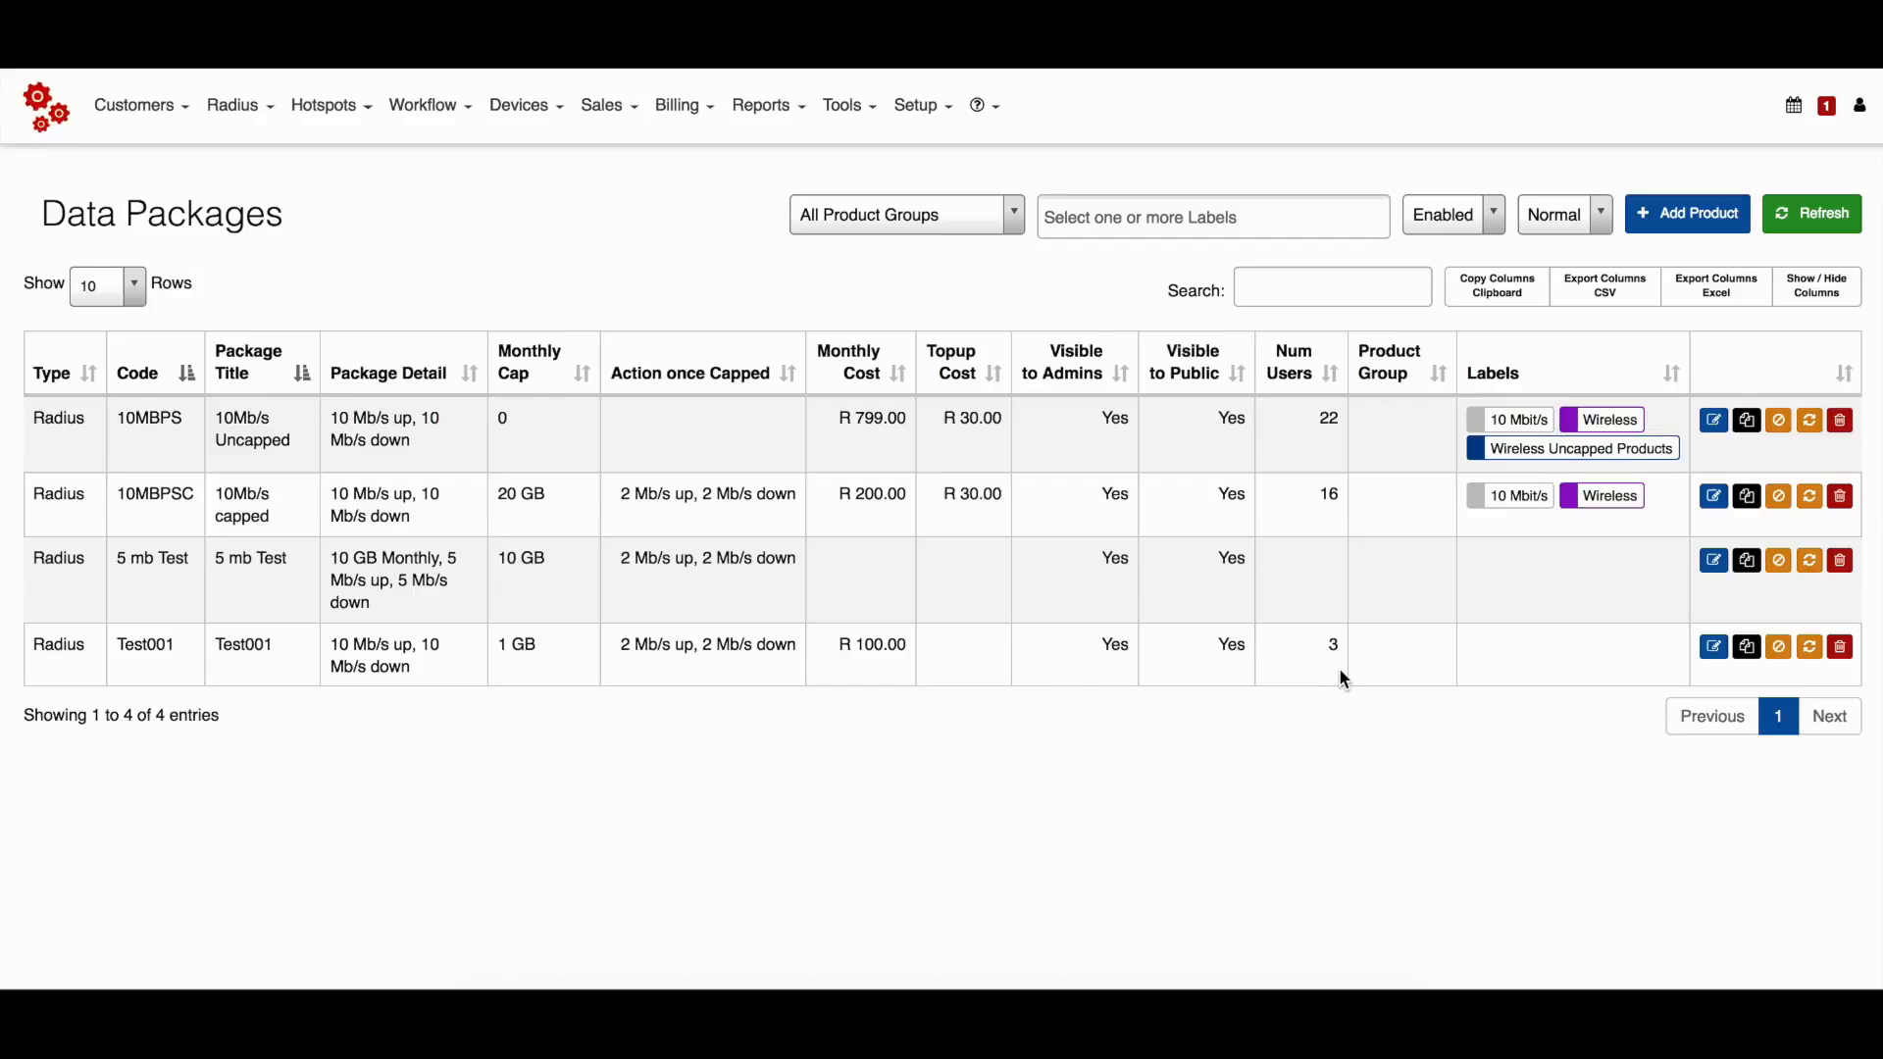
# Show the Commission Category, Commission Percentage and Commission Amount columns in the data packages table.
pyautogui.click(1826, 292)
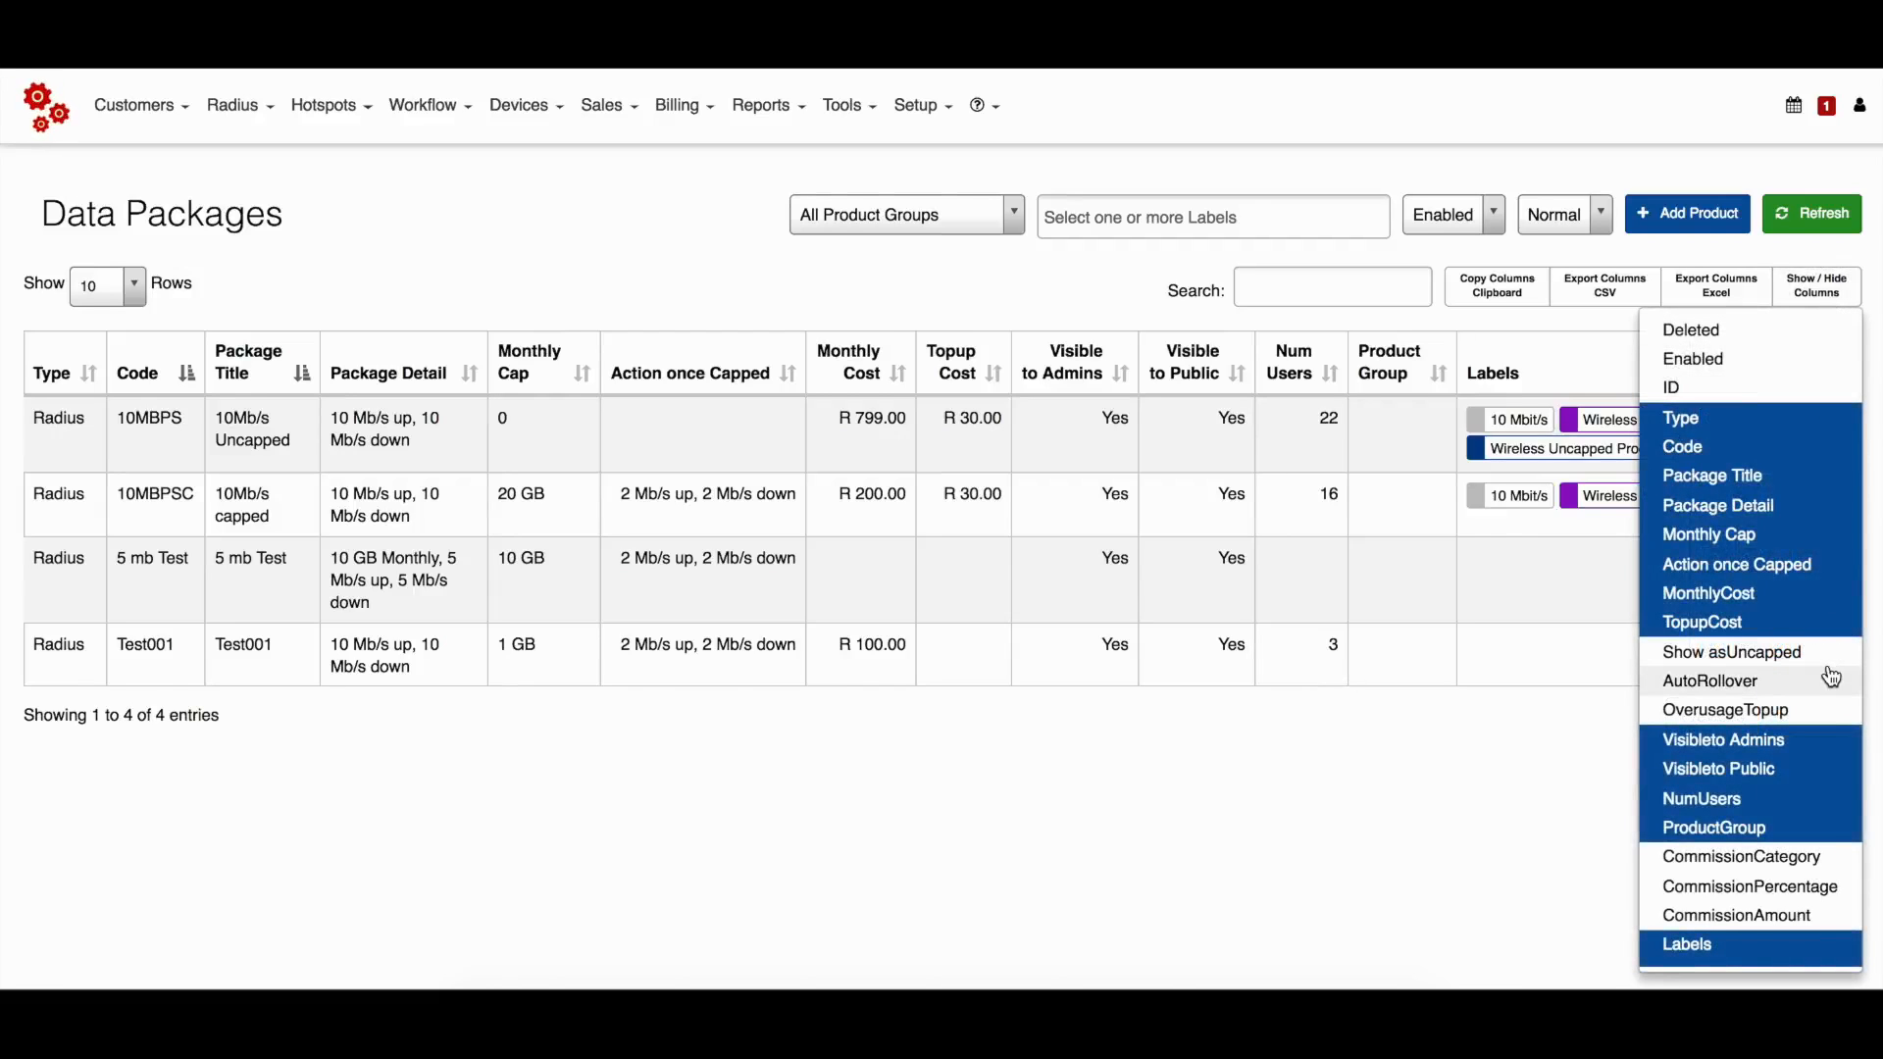
pyautogui.click(1823, 861)
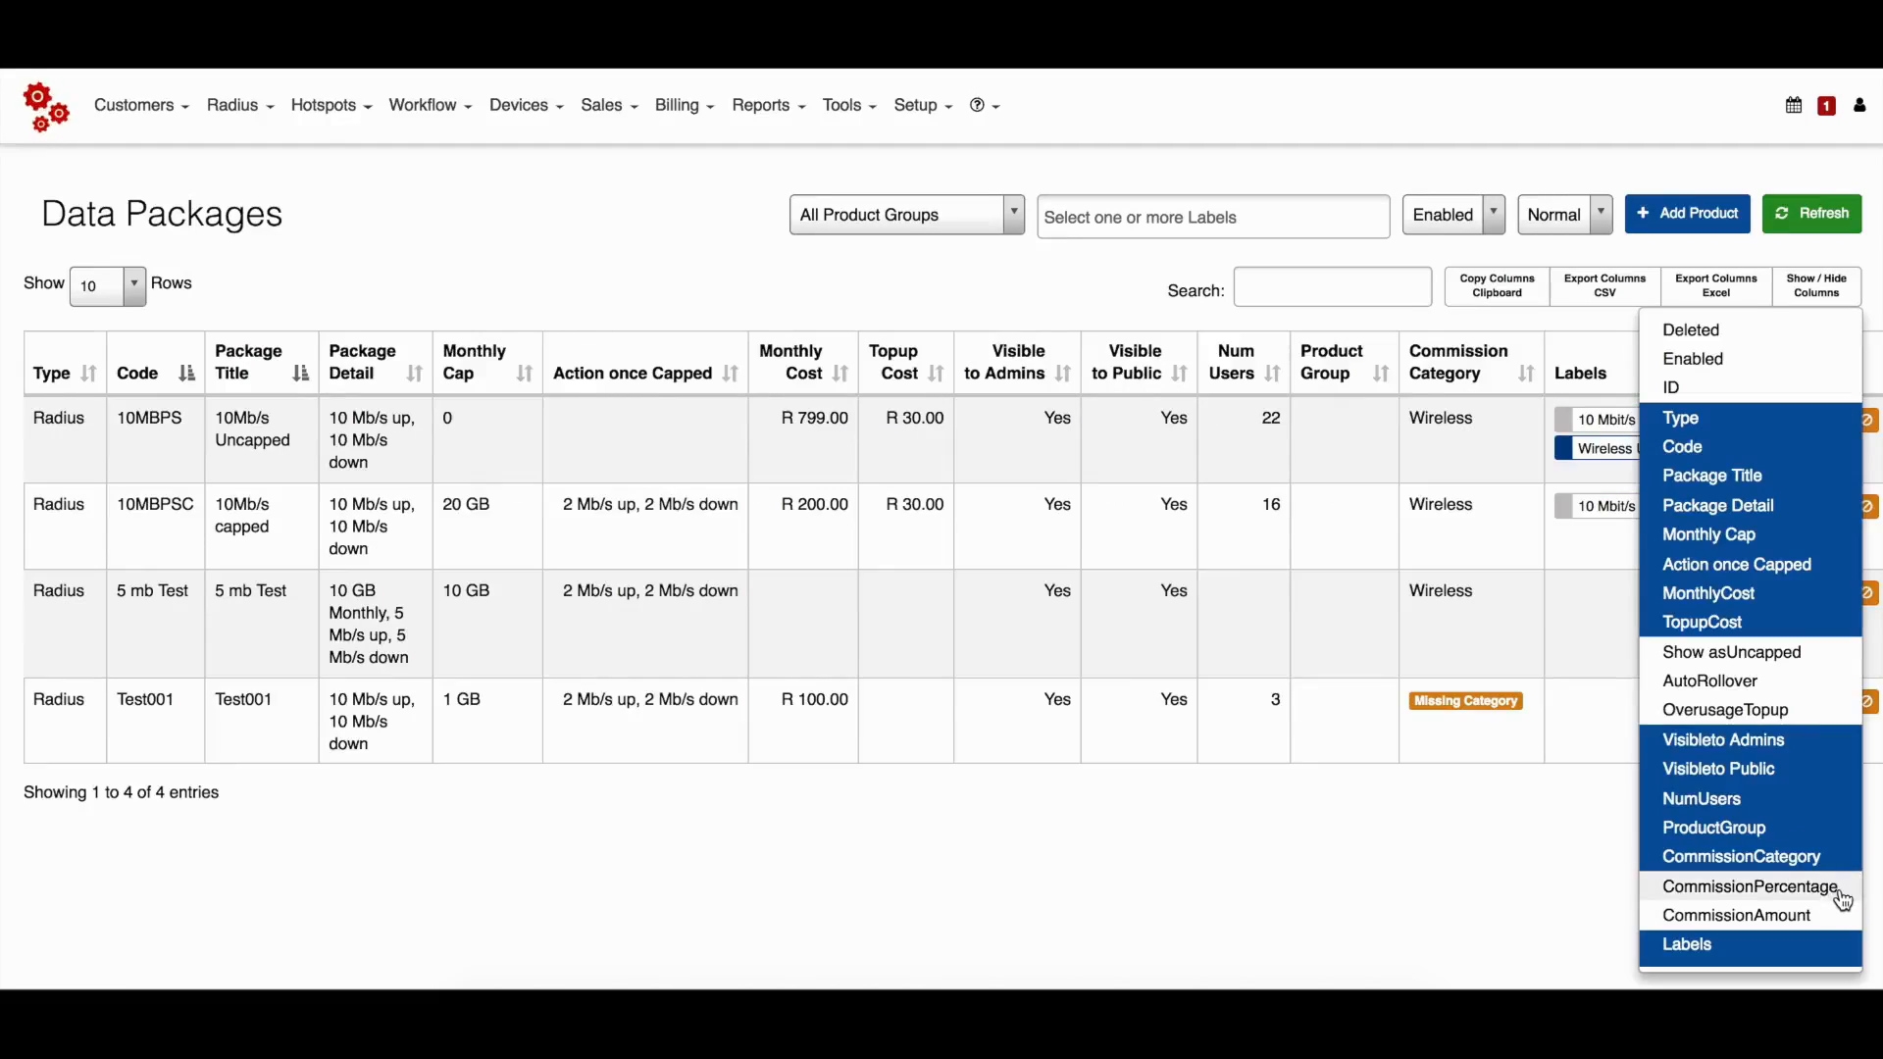
pyautogui.click(1836, 890)
pyautogui.click(1831, 918)
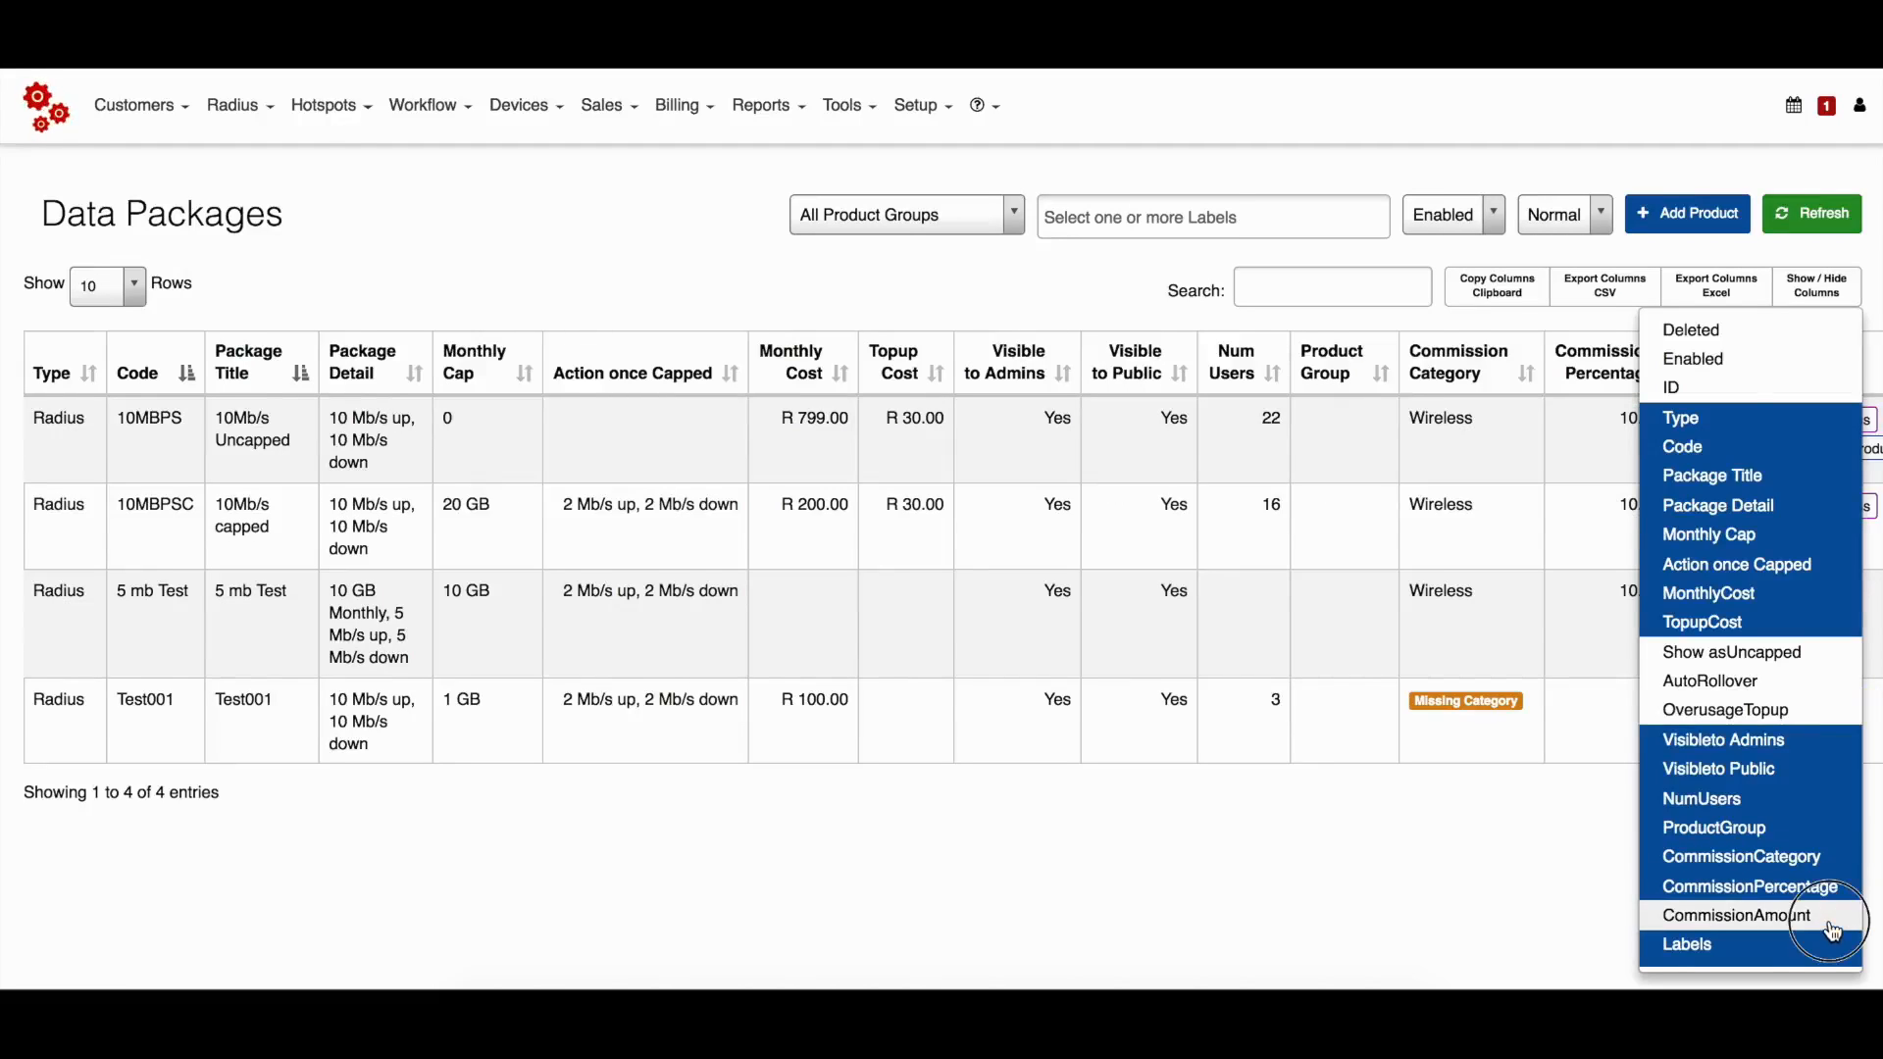
pyautogui.click(1546, 879)
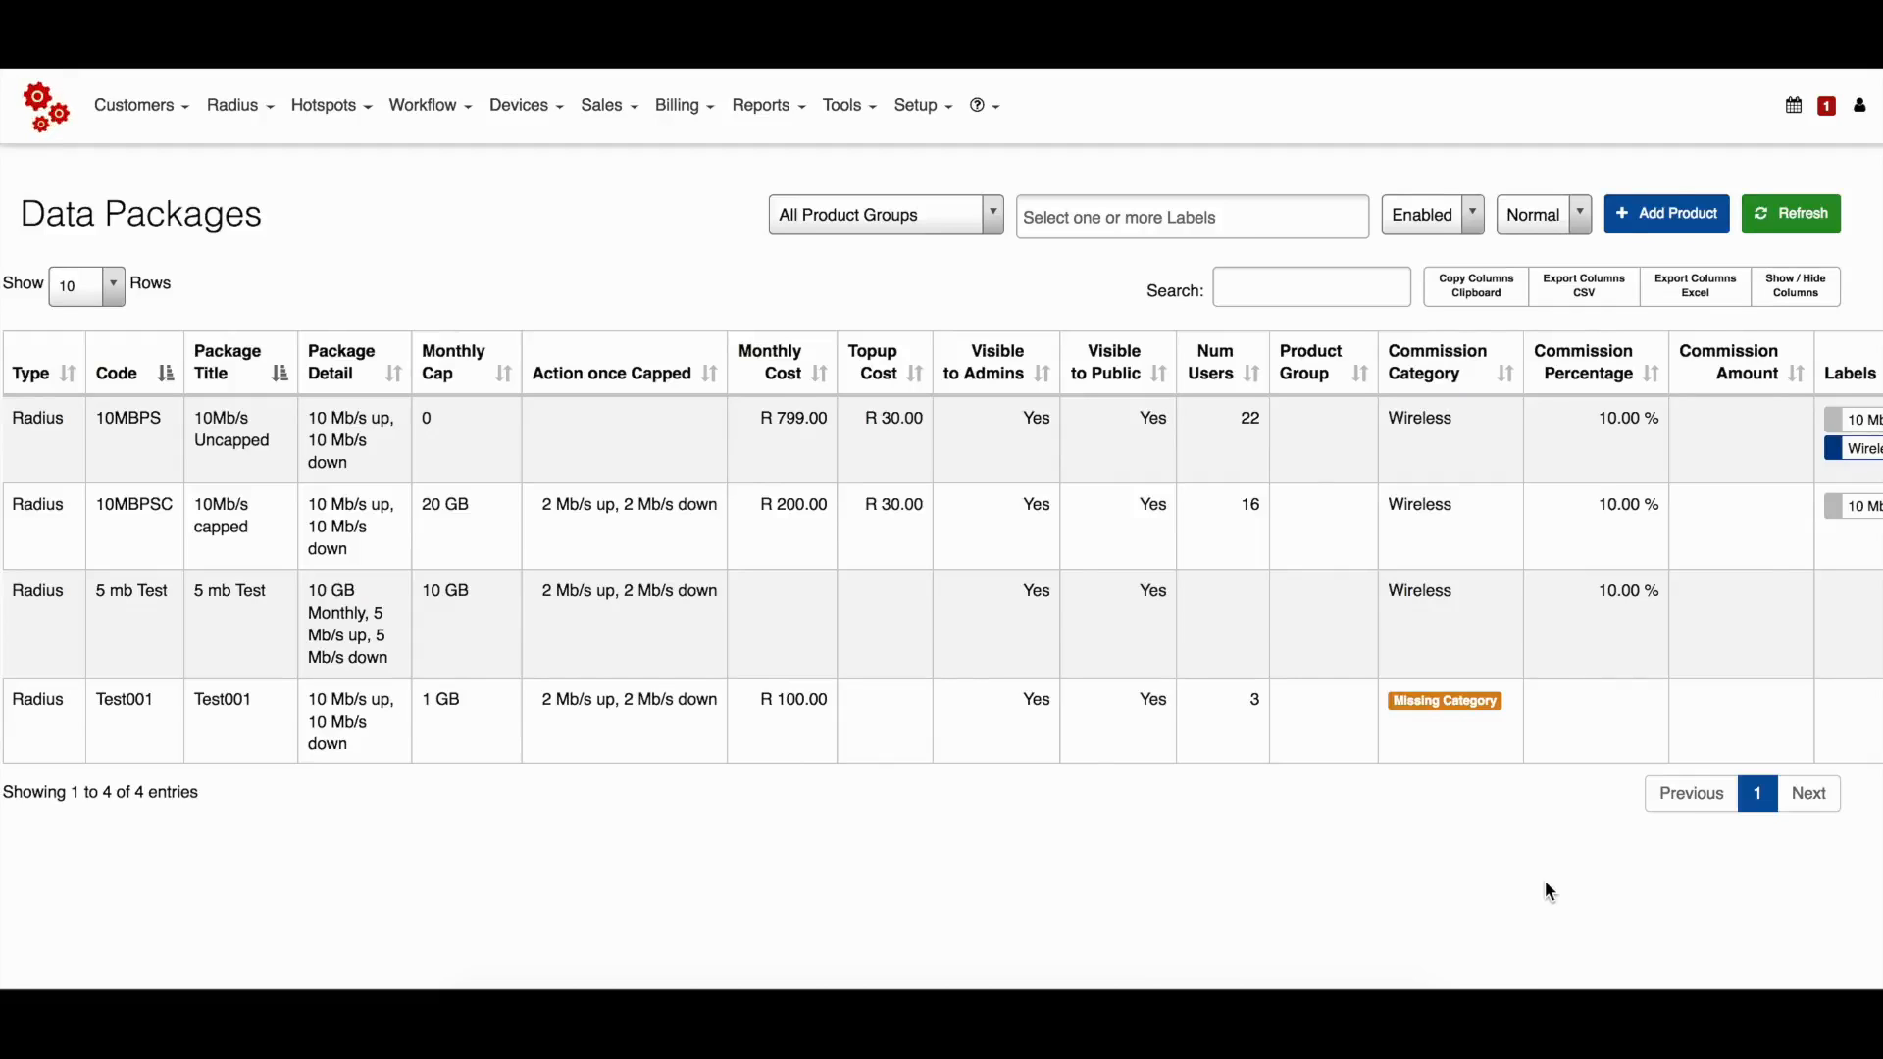
pyautogui.hscroll(-1, 1385, 871)
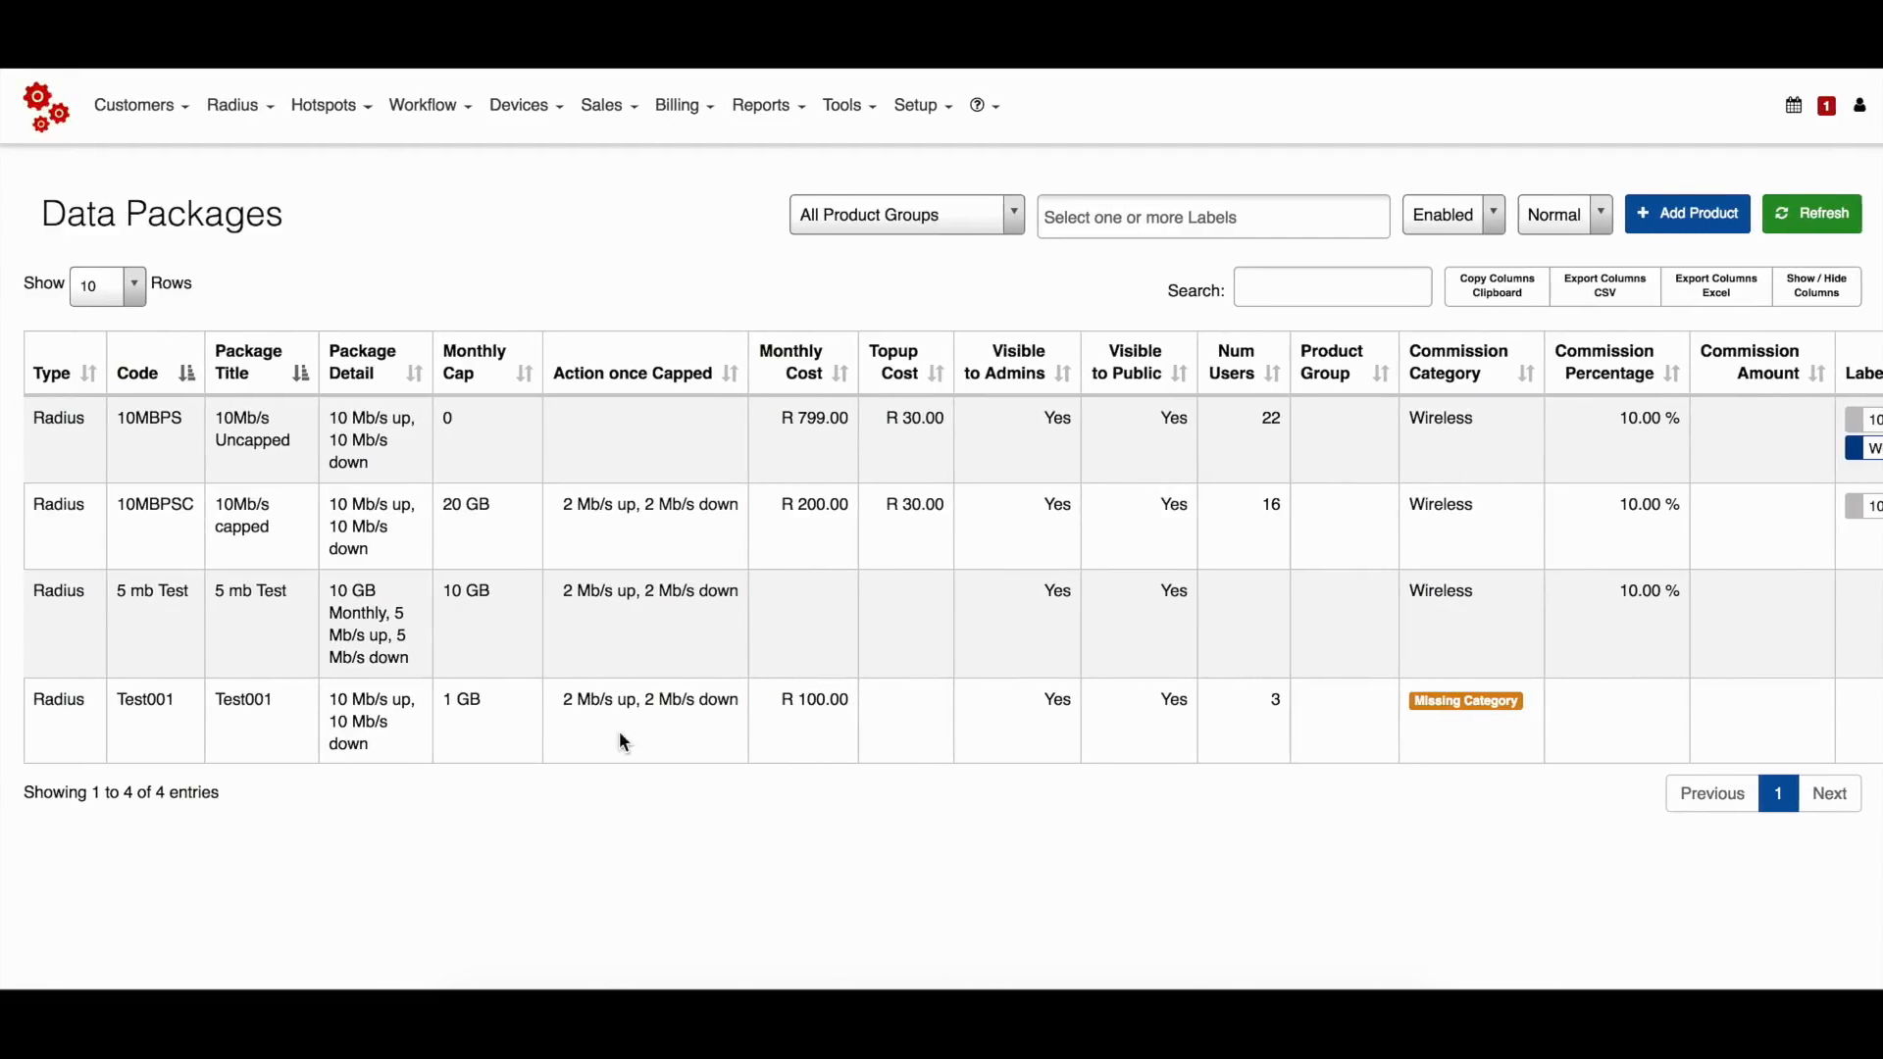